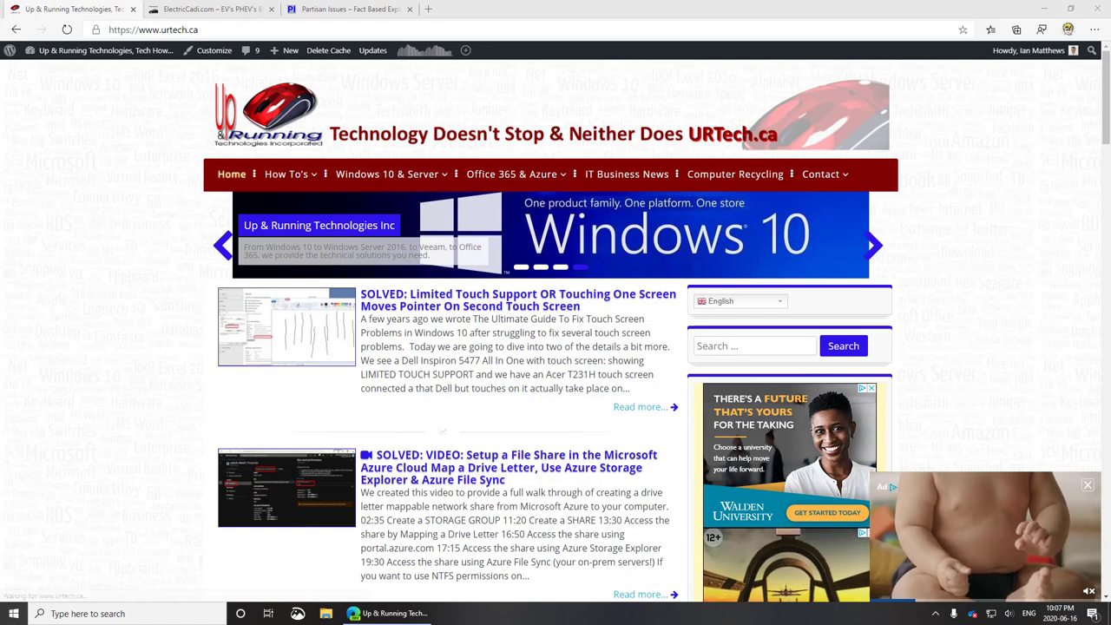
- Open the ElectricCadi.com site's WordPress dashboard and go to its content export tool
{"action": "left_click", "coordinate": [181, 9]}
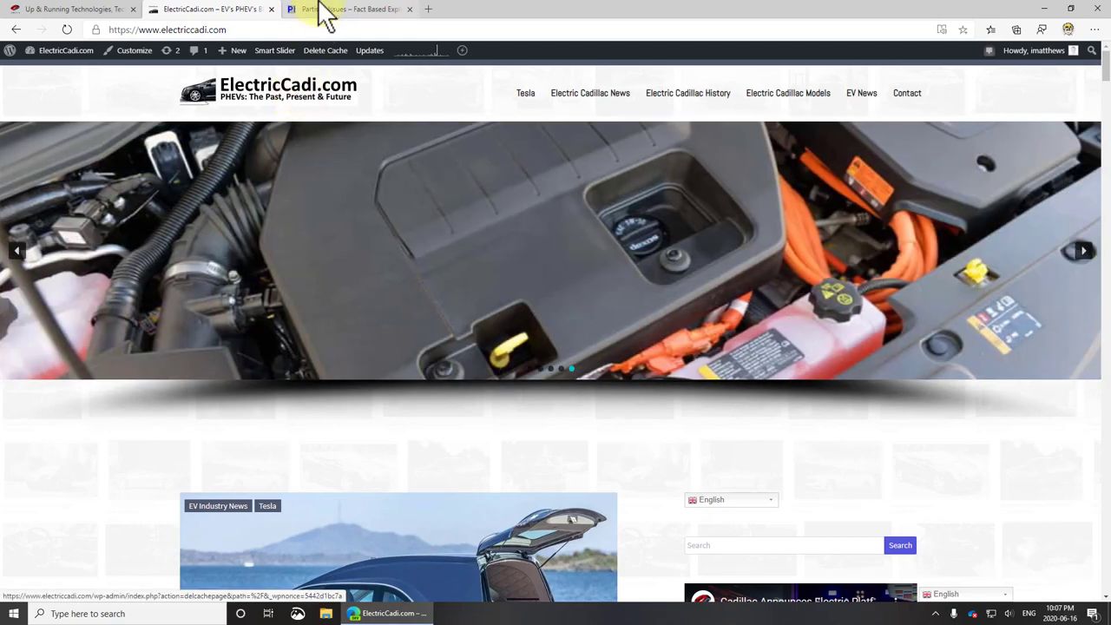
{"action": "left_click", "coordinate": [324, 12]}
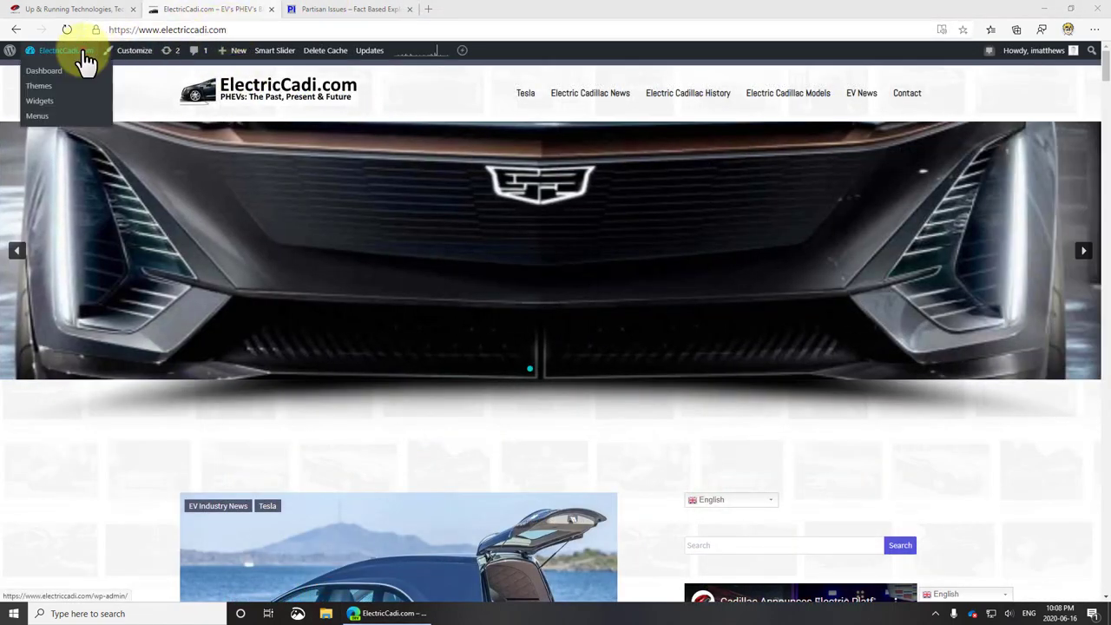
{"action": "left_click", "coordinate": [83, 58]}
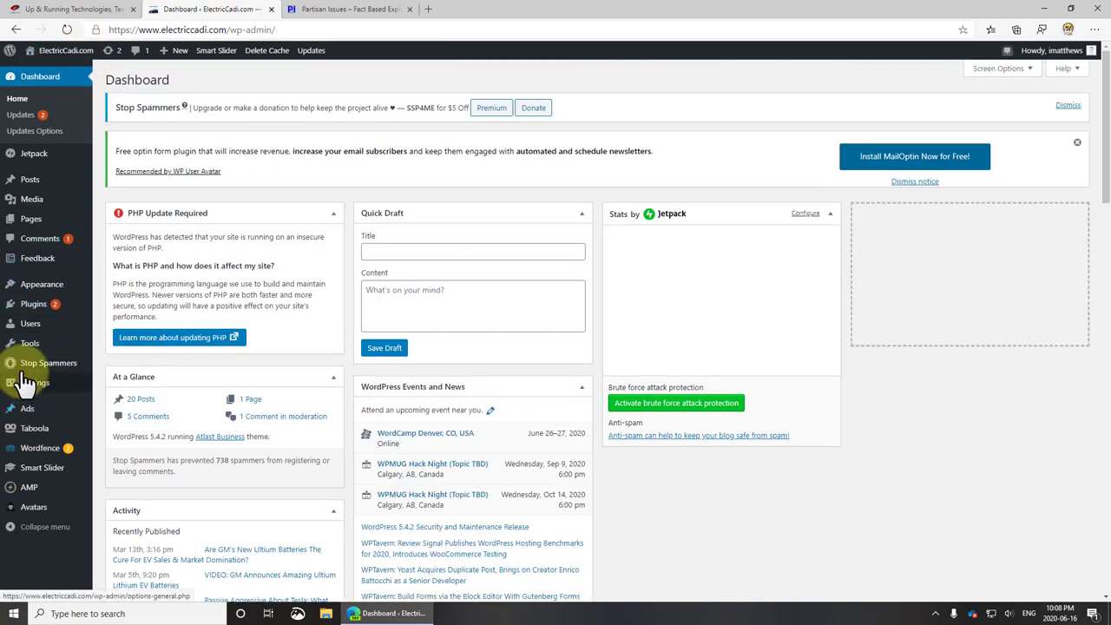
{"action": "mouse_move", "coordinate": [32, 352]}
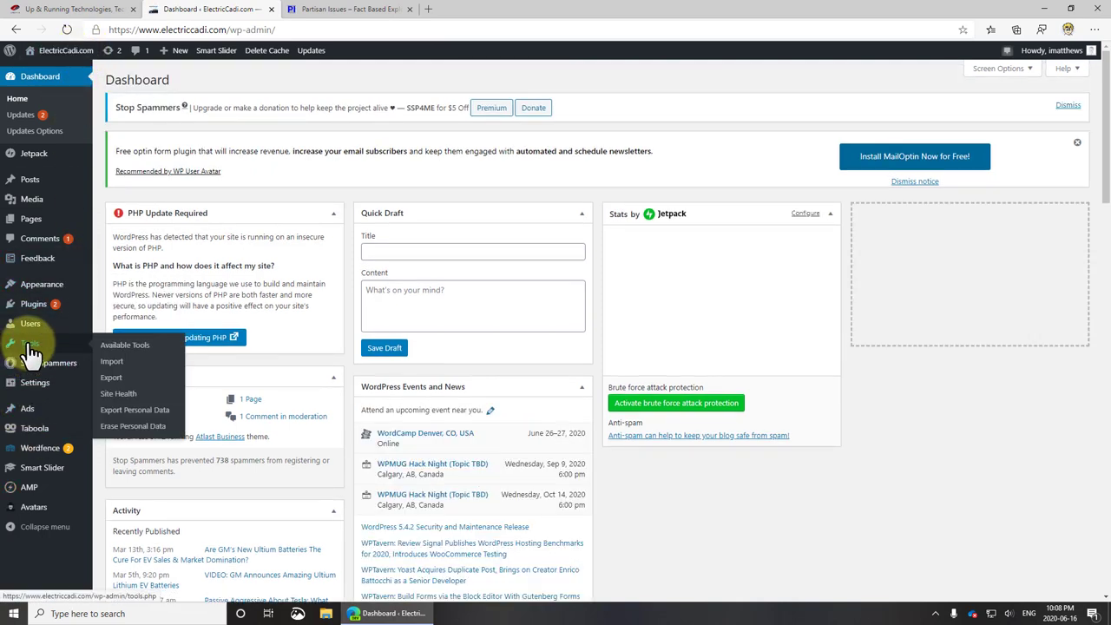
{"action": "left_click", "coordinate": [114, 379]}
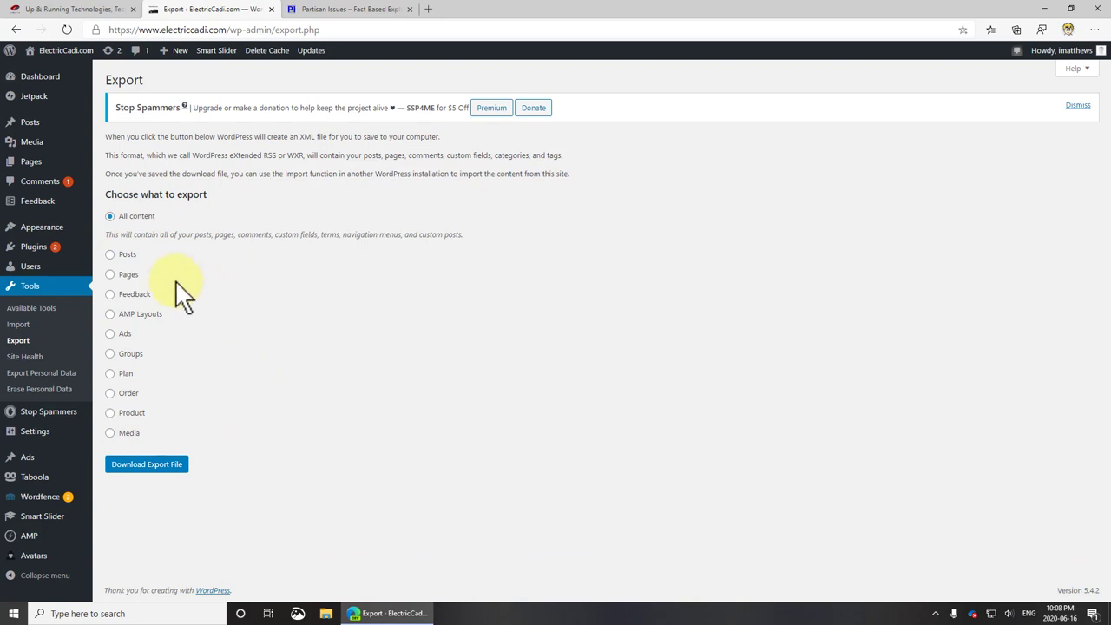
- Export only the posts in the Tesla category, with all authors and statuses, and download the export file
{"action": "left_click", "coordinate": [110, 255]}
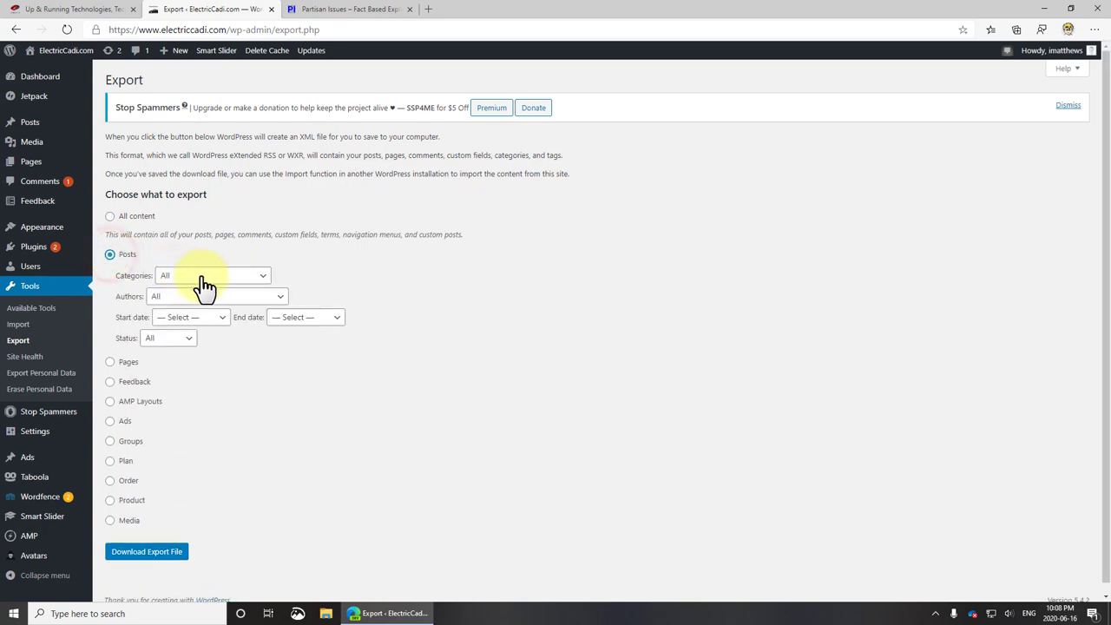
{"action": "left_click", "coordinate": [201, 275]}
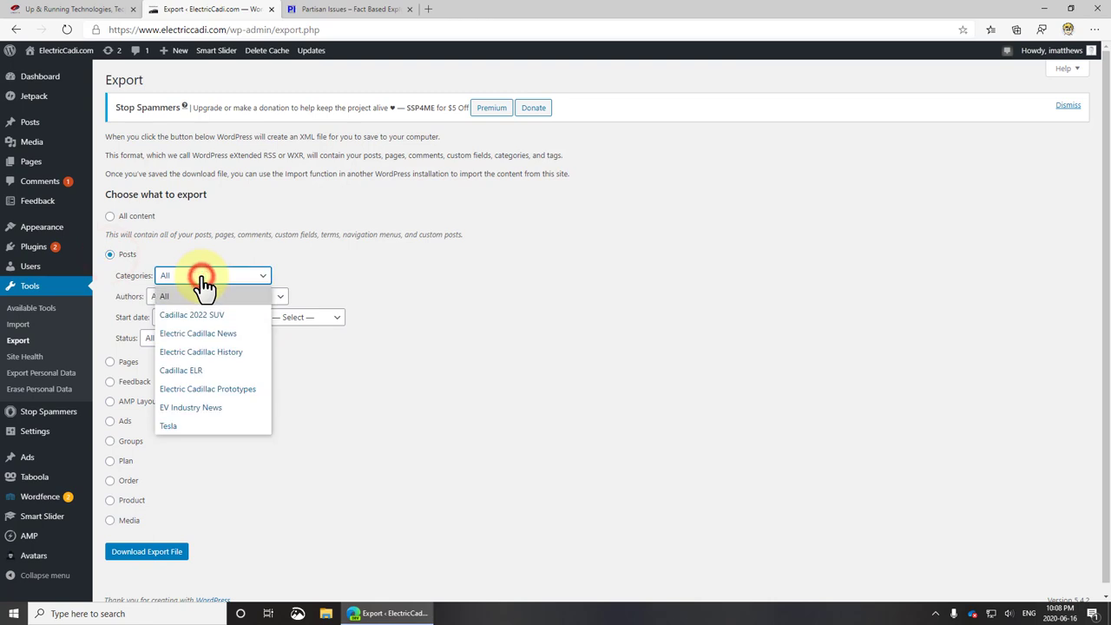
{"action": "left_click", "coordinate": [236, 425]}
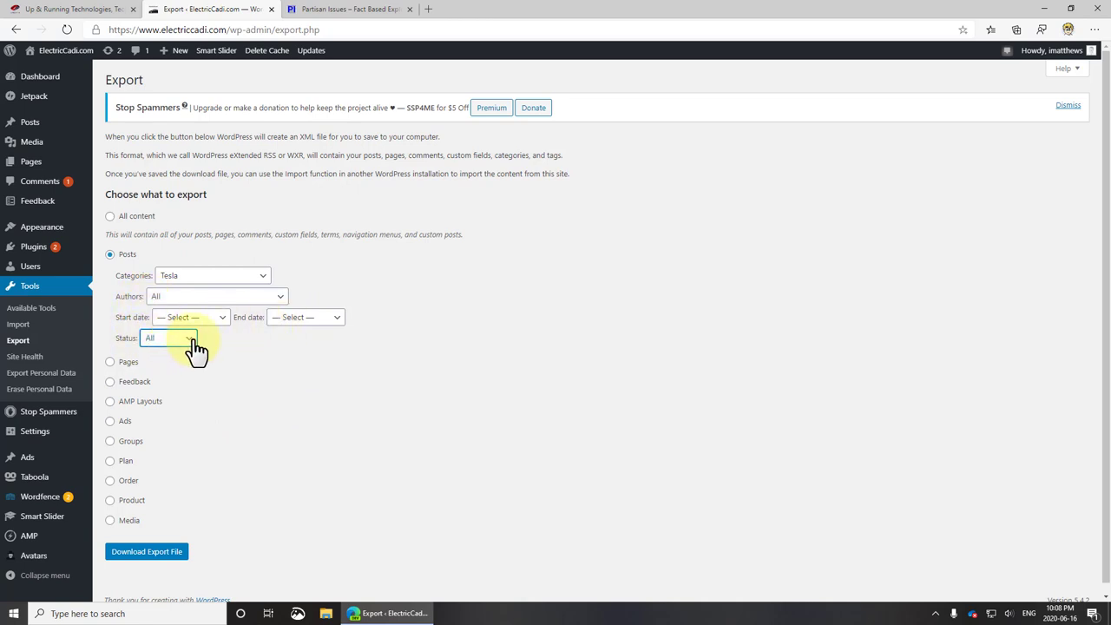
{"action": "left_click", "coordinate": [157, 555]}
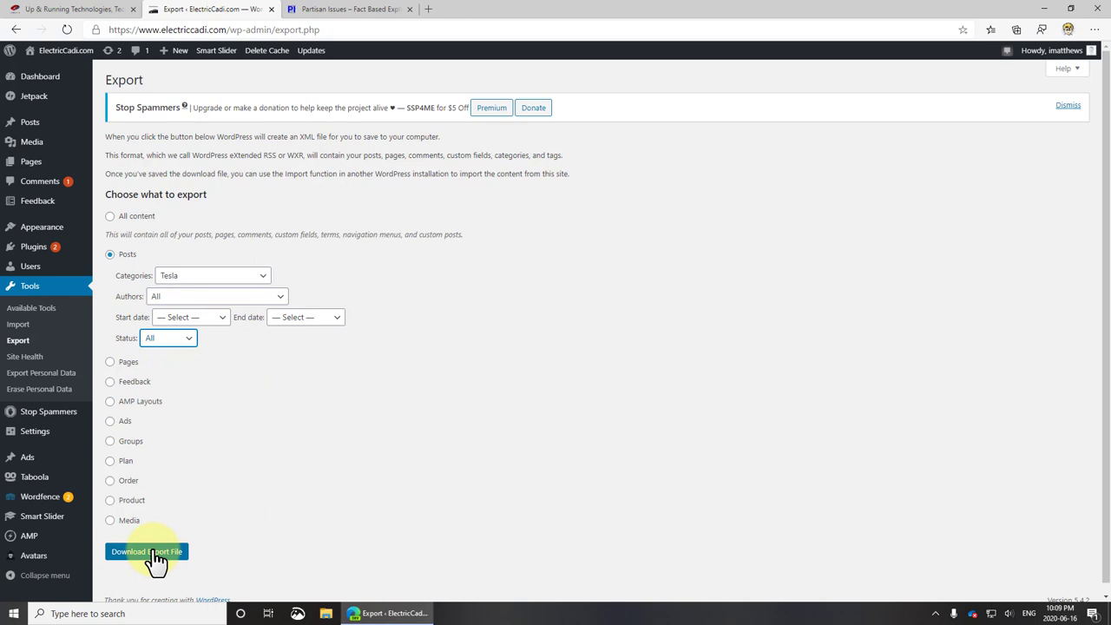
{"action": "left_click", "coordinate": [157, 555]}
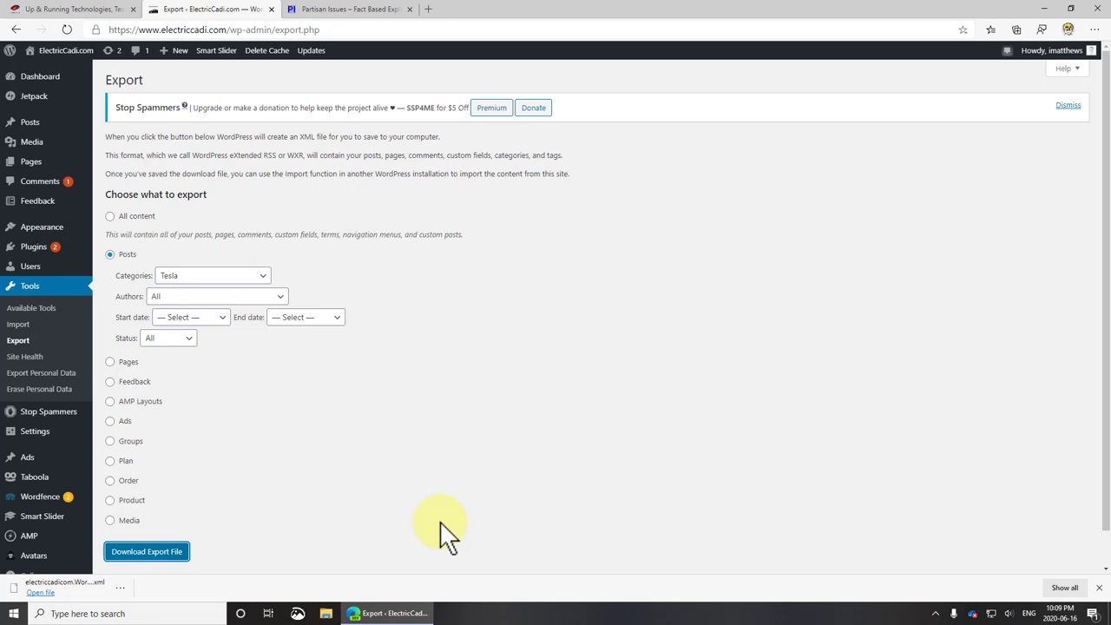
- Open the downloaded export XML file, examine its author, category, post content and metadata entries, and close it
{"action": "left_click", "coordinate": [131, 548]}
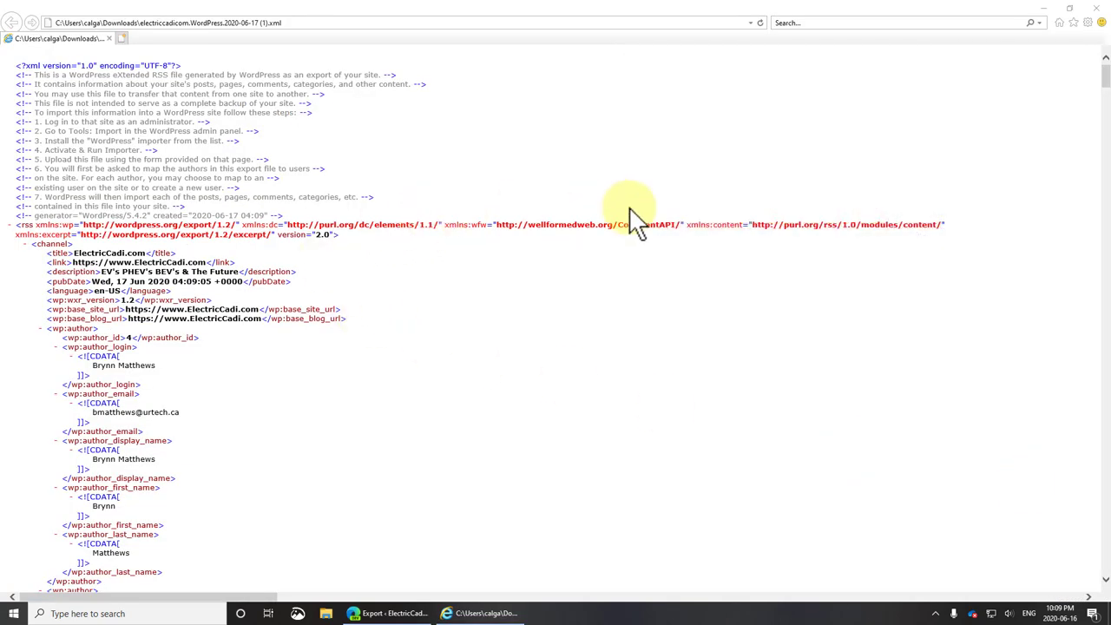
{"action": "left_click", "coordinate": [1103, 78]}
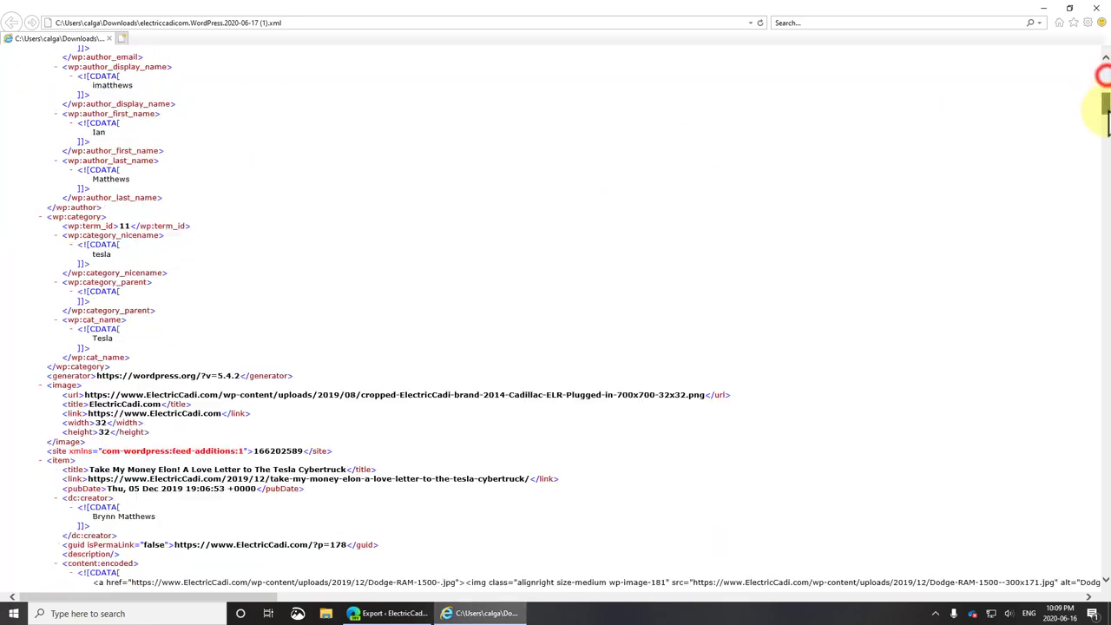
{"action": "left_click_drag", "start_coordinate": [1104, 112], "coordinate": [1103, 122]}
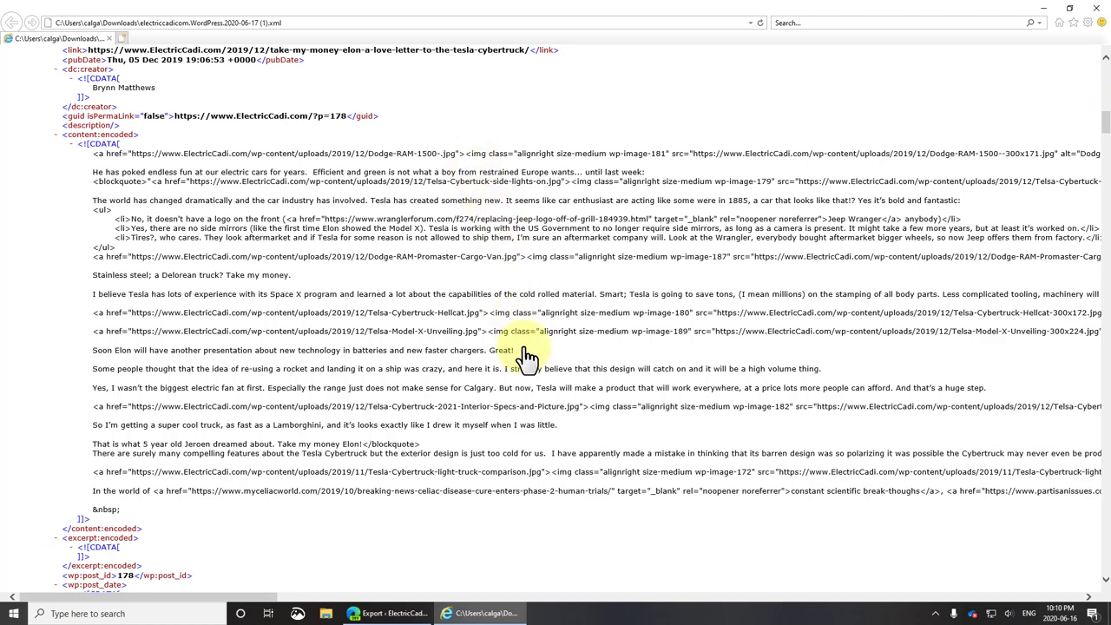
{"action": "scroll", "coordinate": [529, 356], "scroll_direction": "down", "scroll_amount": 6}
{"action": "scroll", "coordinate": [529, 355], "scroll_direction": "down", "scroll_amount": 8}
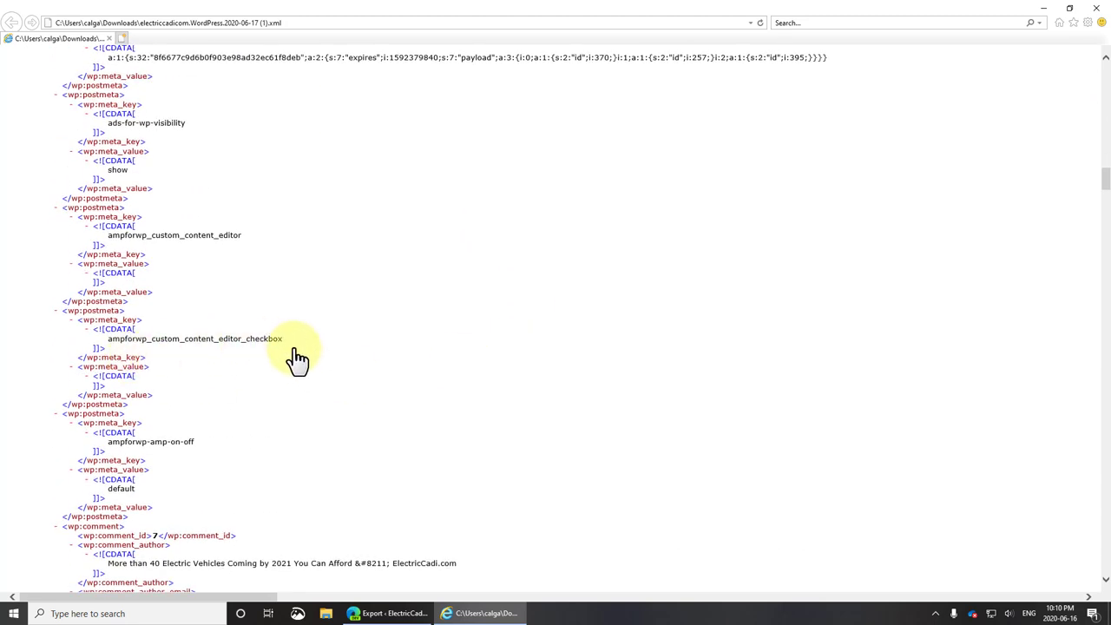
{"action": "scroll", "coordinate": [261, 357], "scroll_direction": "down", "scroll_amount": 15}
{"action": "scroll", "coordinate": [360, 376], "scroll_direction": "down", "scroll_amount": 5}
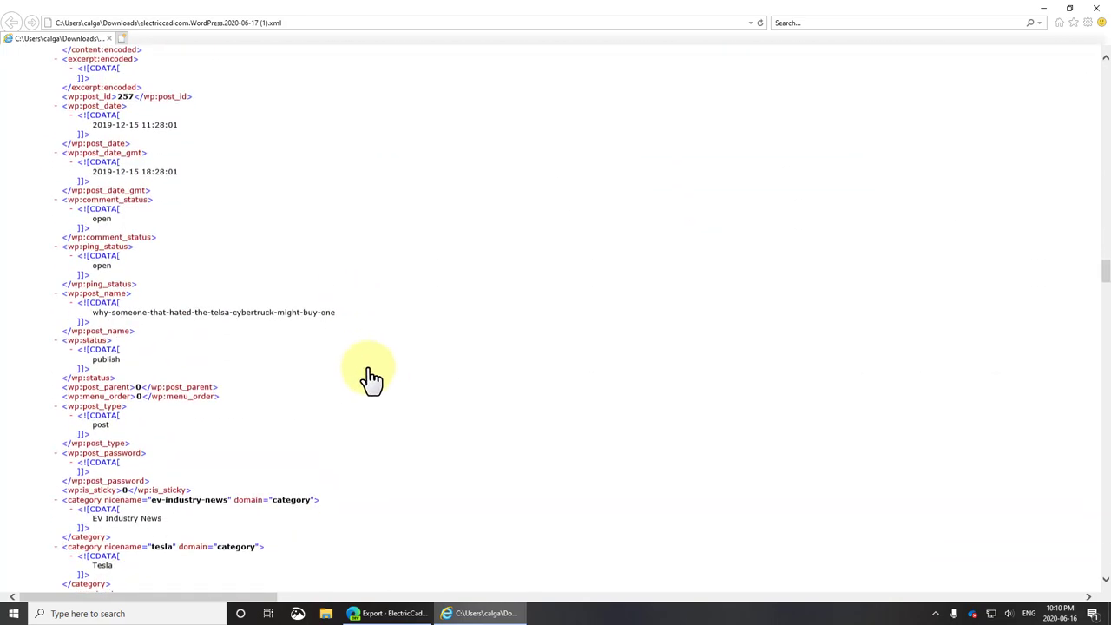
{"action": "left_click", "coordinate": [1098, 11]}
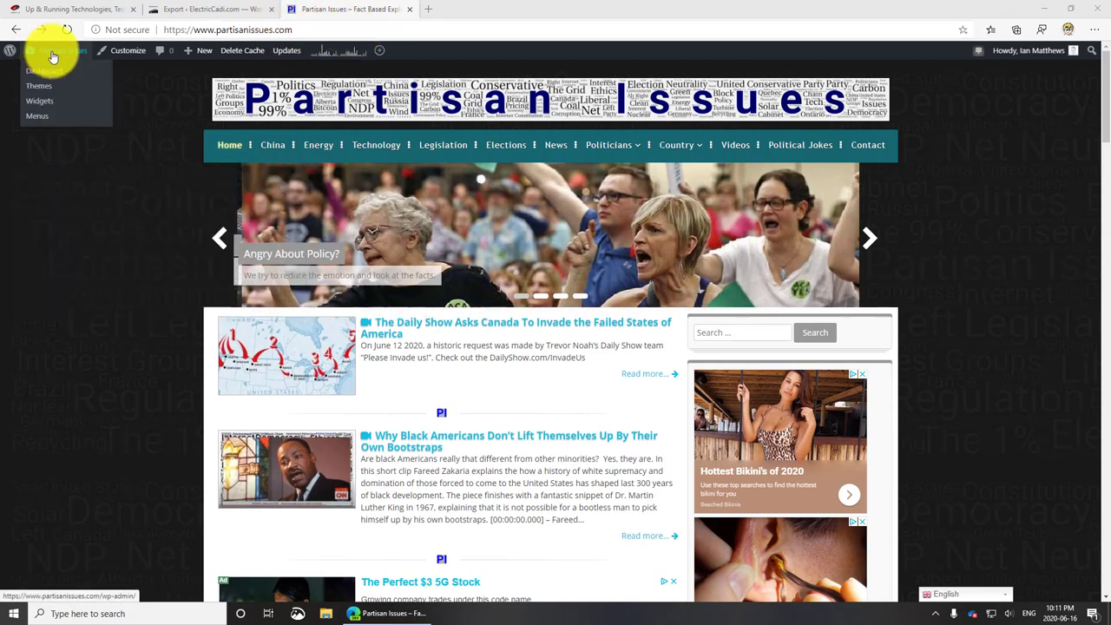
- Install the WordPress importer on the Partisan Issues site from its import tools
{"action": "left_click", "coordinate": [52, 56]}
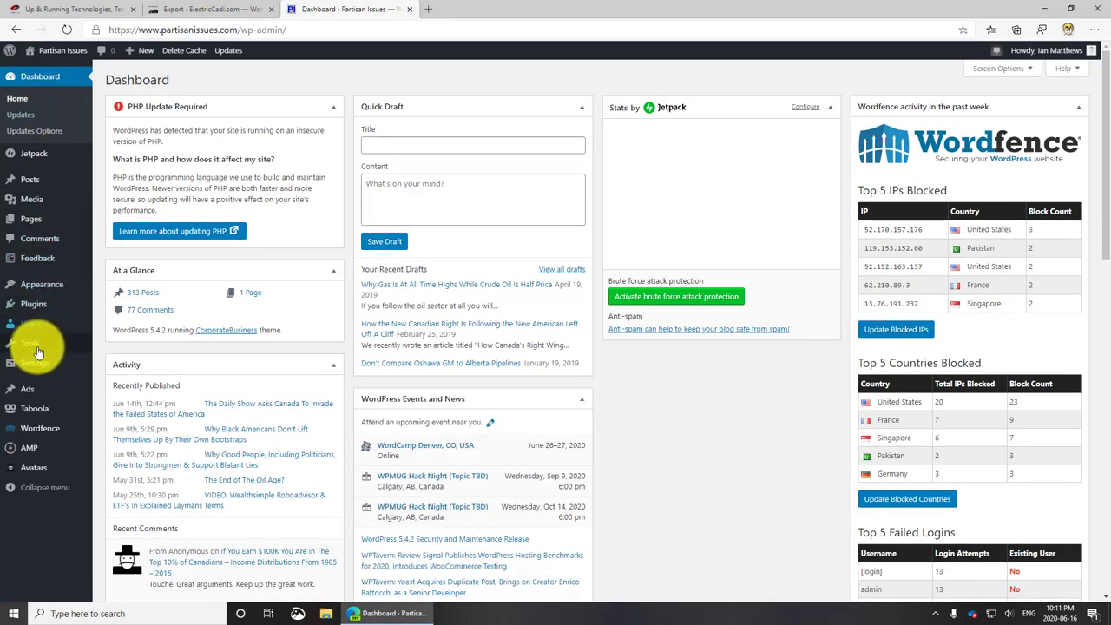
{"action": "mouse_move", "coordinate": [35, 347]}
{"action": "left_click", "coordinate": [113, 361]}
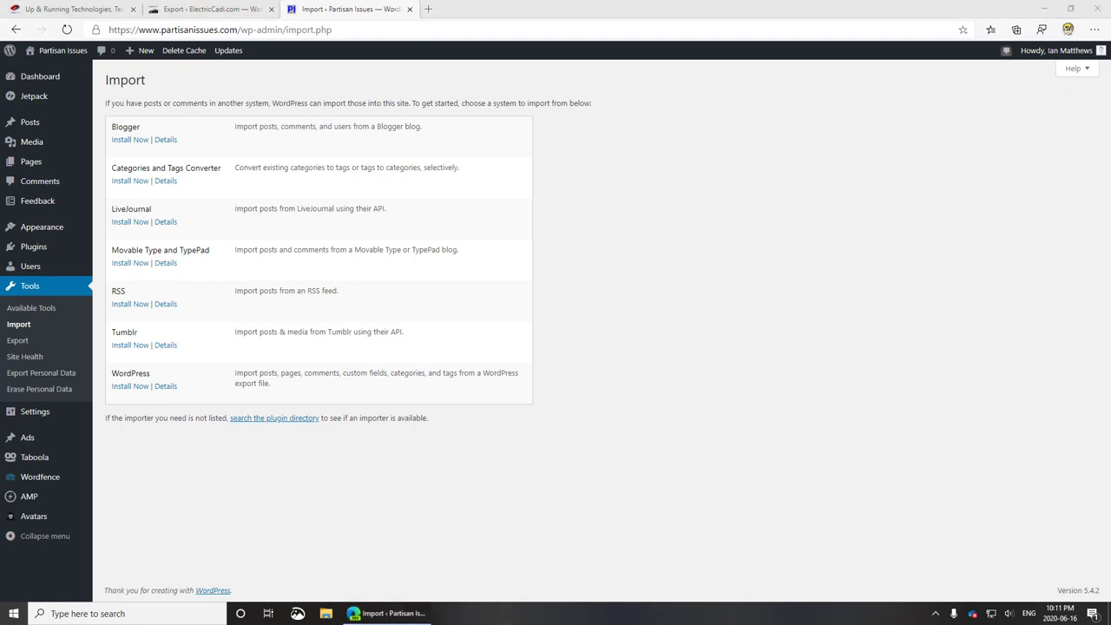
{"action": "left_click", "coordinate": [128, 387]}
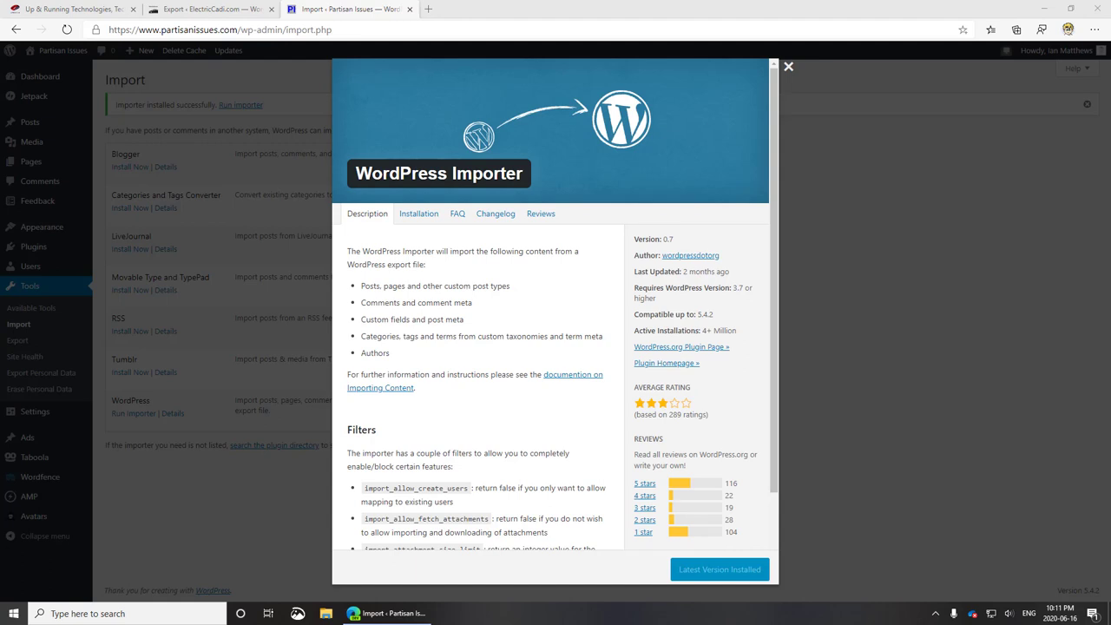
{"action": "left_click", "coordinate": [790, 68]}
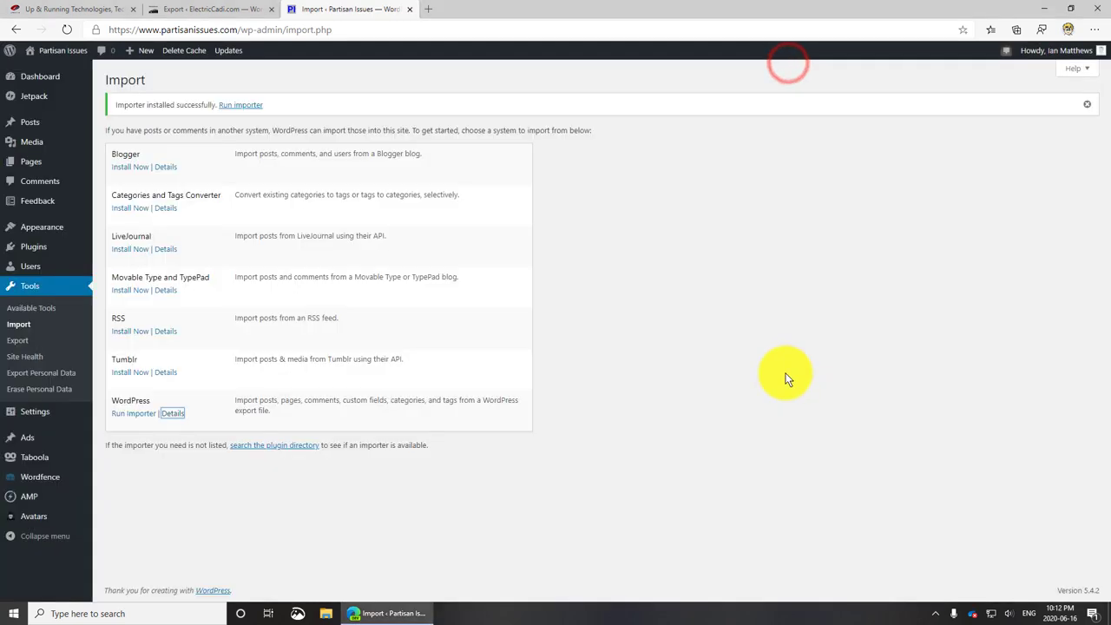
- Run the WordPress importer and upload the file electriccadicom.WordPress.2020-06-17 (1).xml from Downloads
{"action": "left_click", "coordinate": [130, 413]}
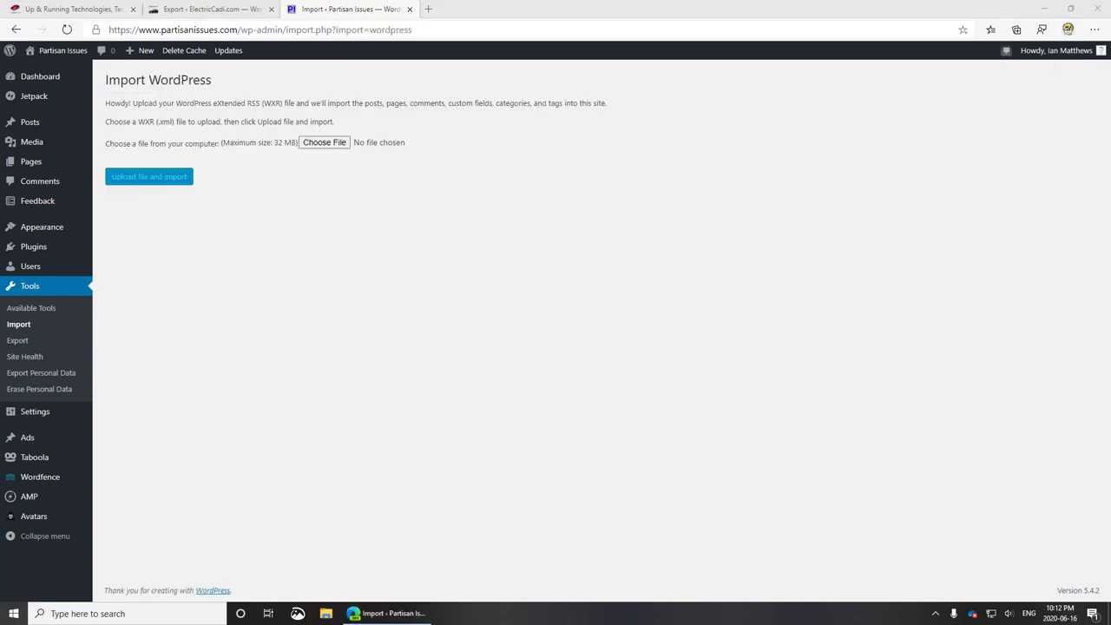
{"action": "left_click", "coordinate": [323, 142]}
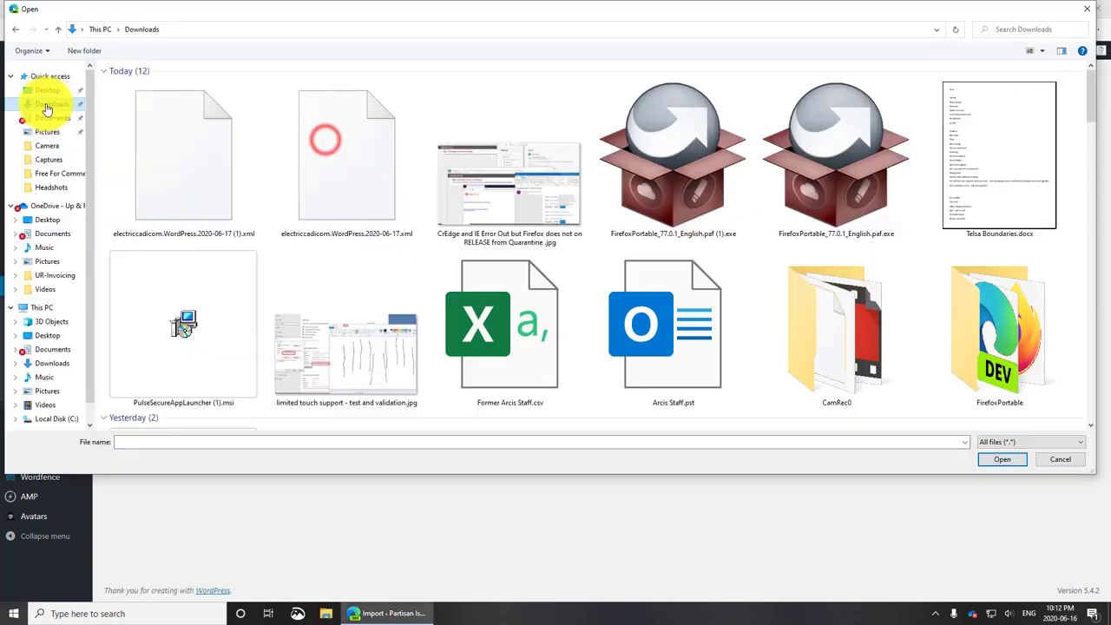
{"action": "double_click", "coordinate": [187, 161]}
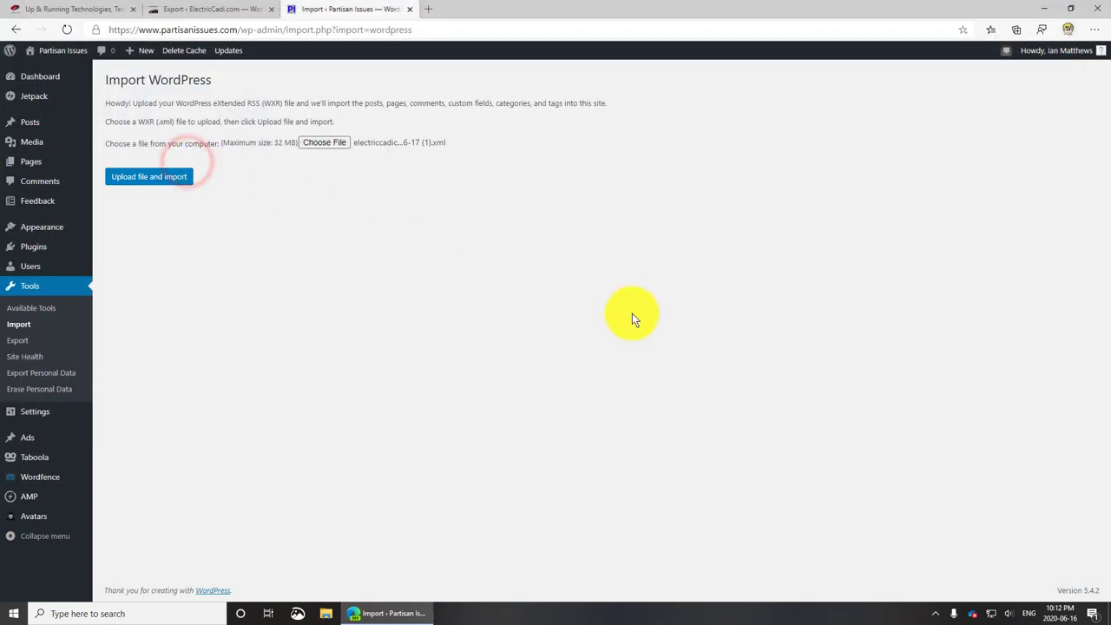
{"action": "left_click", "coordinate": [167, 177]}
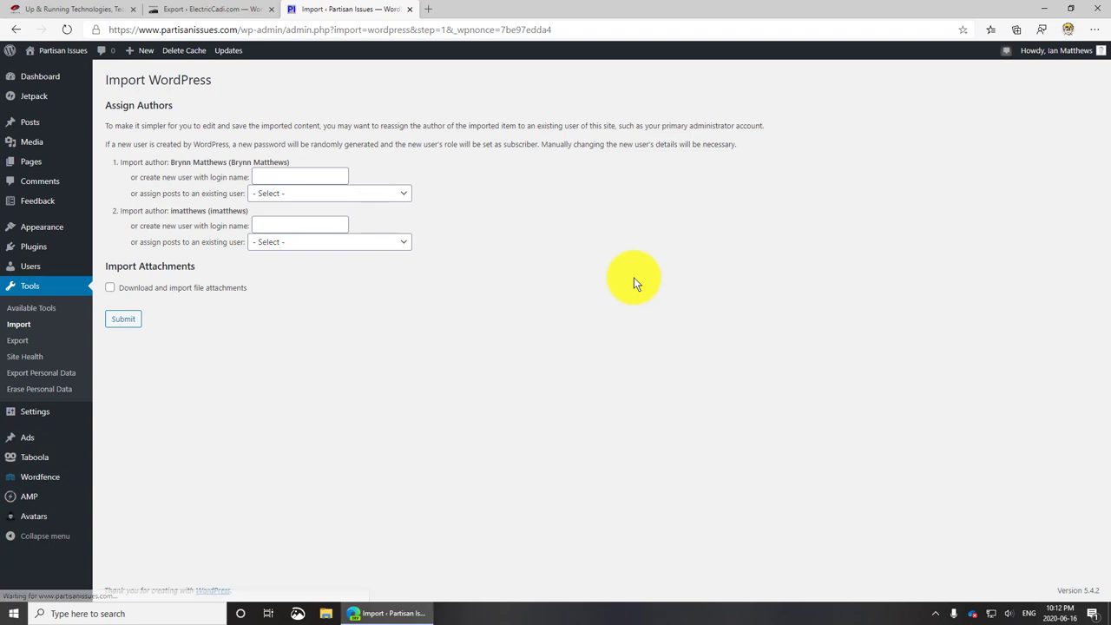
- Include the download and import of file attachments, and assign both import authors' posts to their matching existing users
{"action": "left_click", "coordinate": [109, 288]}
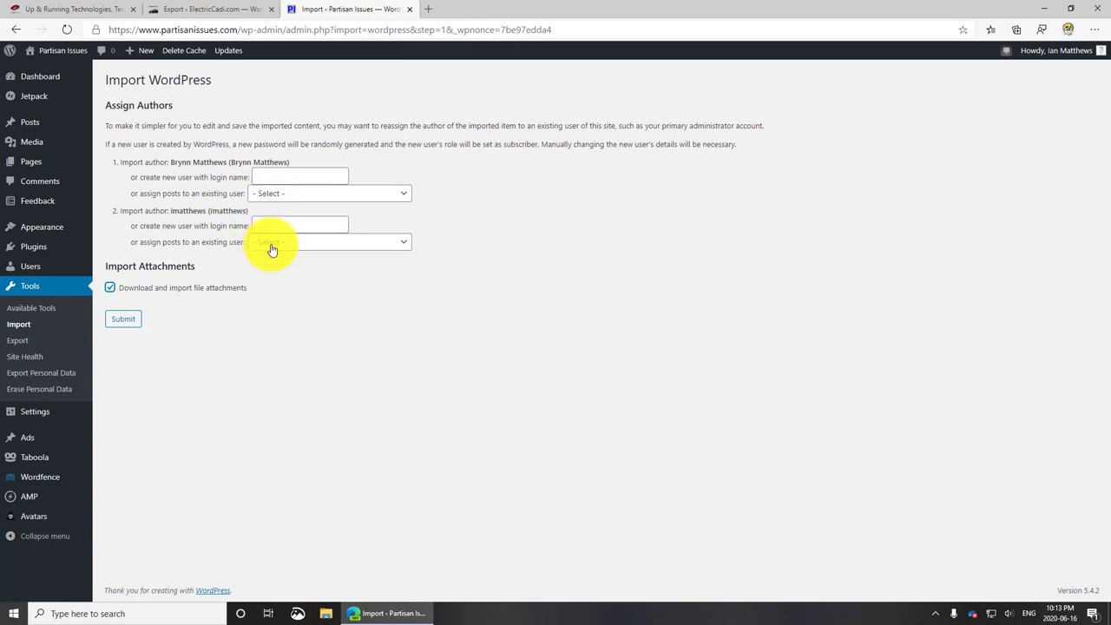
{"action": "left_click", "coordinate": [287, 194]}
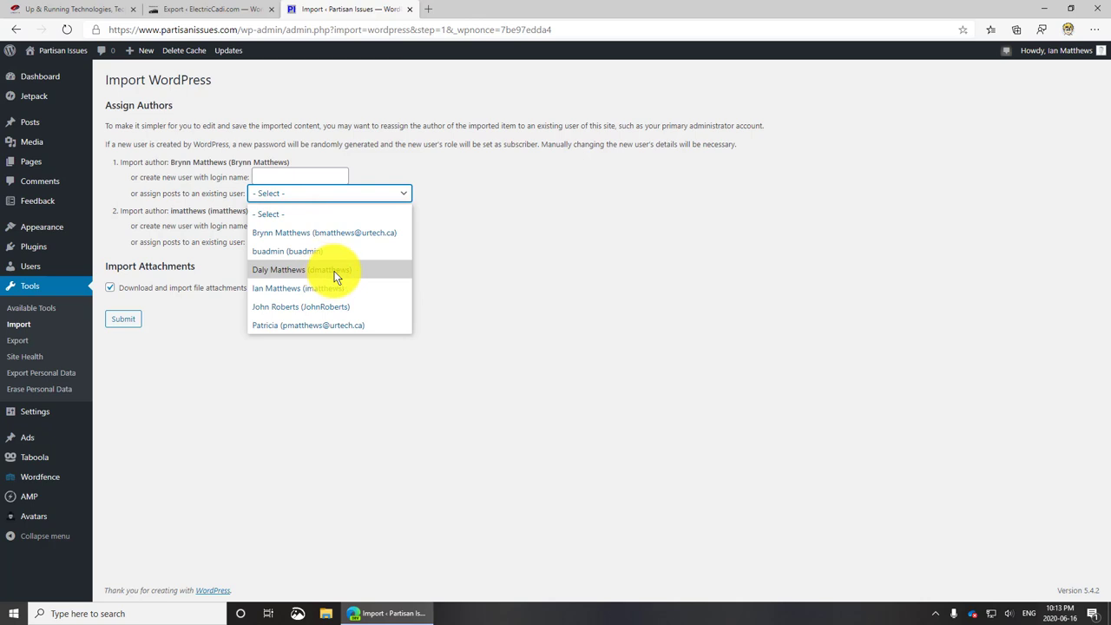
{"action": "left_click", "coordinate": [356, 232]}
{"action": "left_click", "coordinate": [326, 246]}
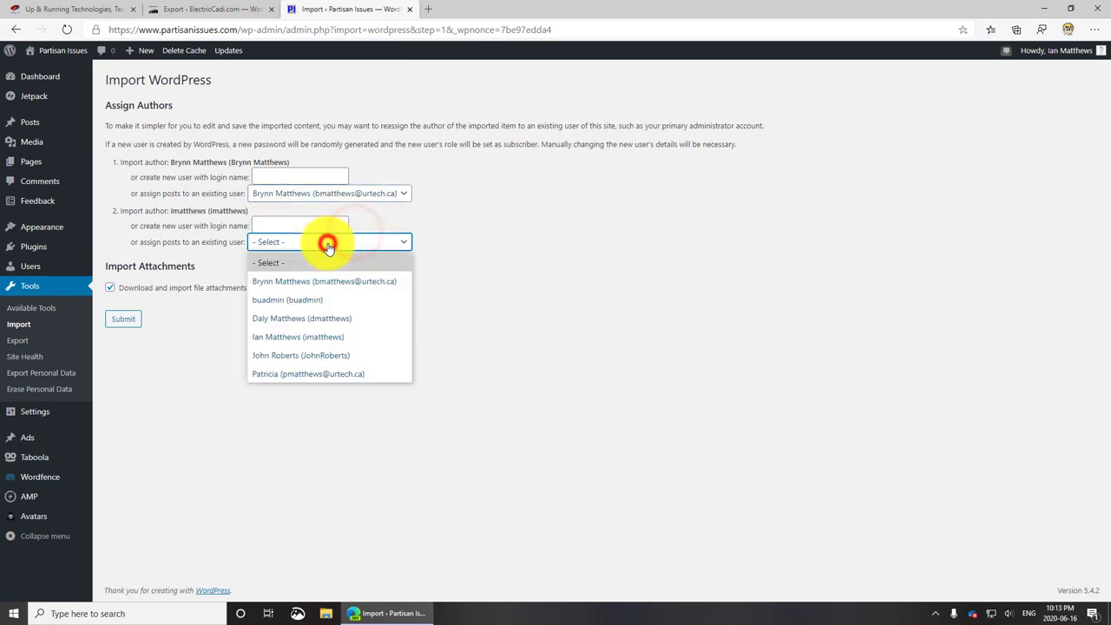
{"action": "left_click", "coordinate": [341, 340]}
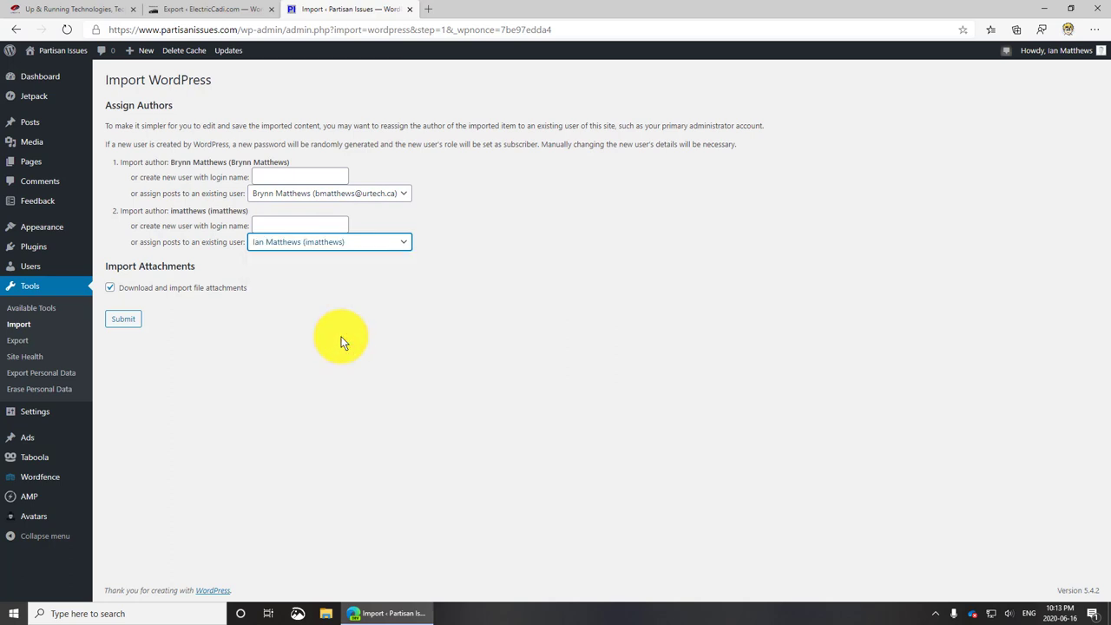
- Check the author assignments and the attachment option, and submit the import
{"action": "left_click", "coordinate": [160, 161]}
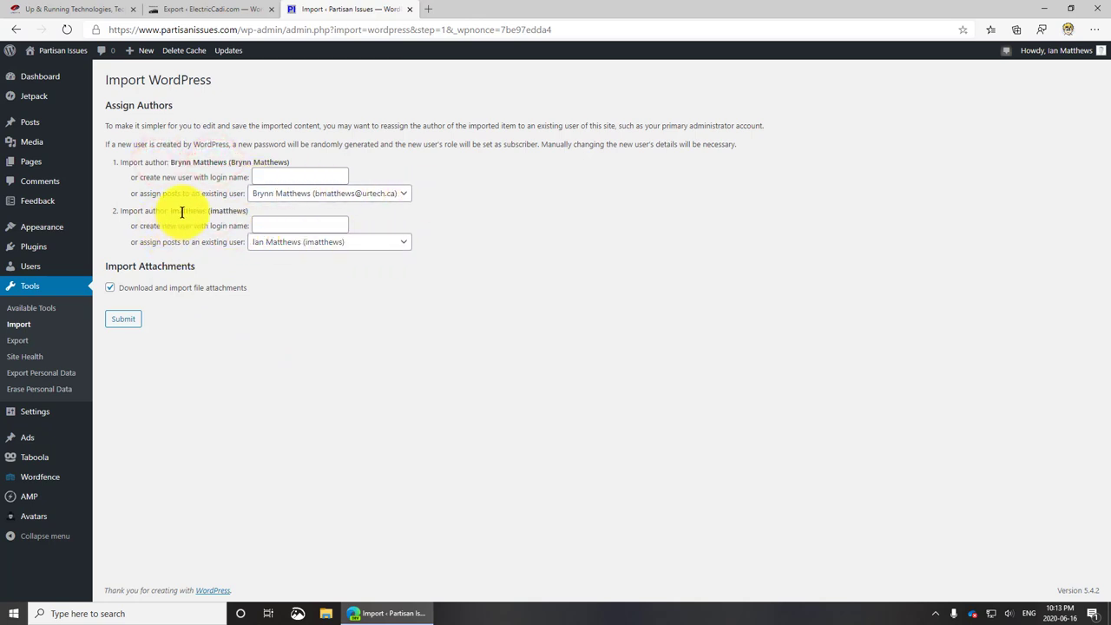
{"action": "left_click_drag", "start_coordinate": [179, 211], "coordinate": [211, 210]}
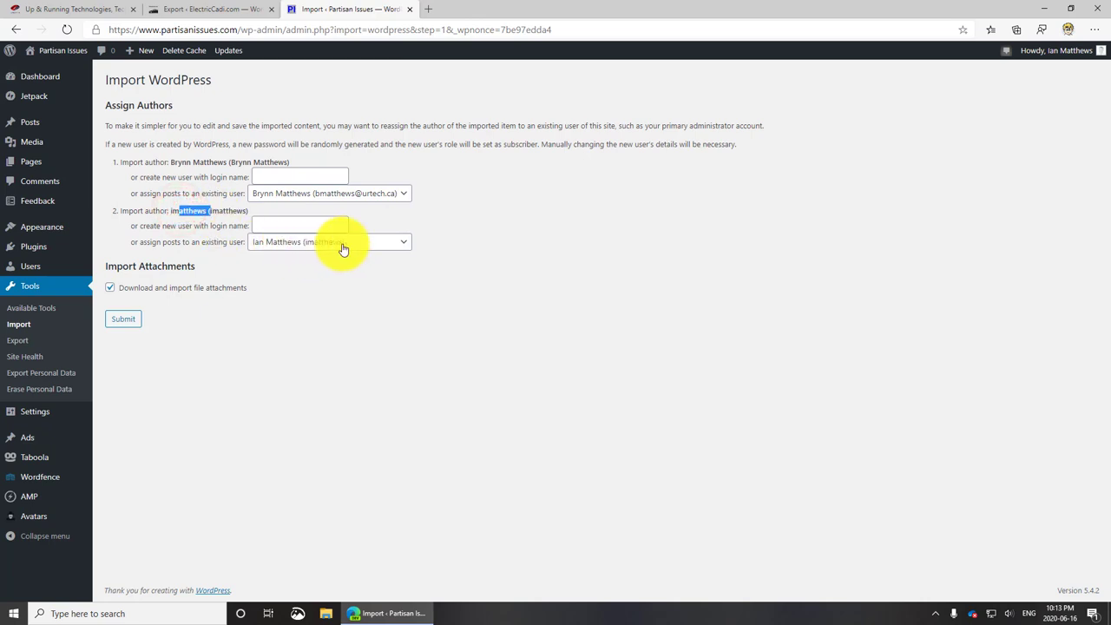
{"action": "left_click_drag", "start_coordinate": [251, 287], "coordinate": [136, 305]}
{"action": "left_click", "coordinate": [221, 320]}
{"action": "left_click", "coordinate": [122, 318]}
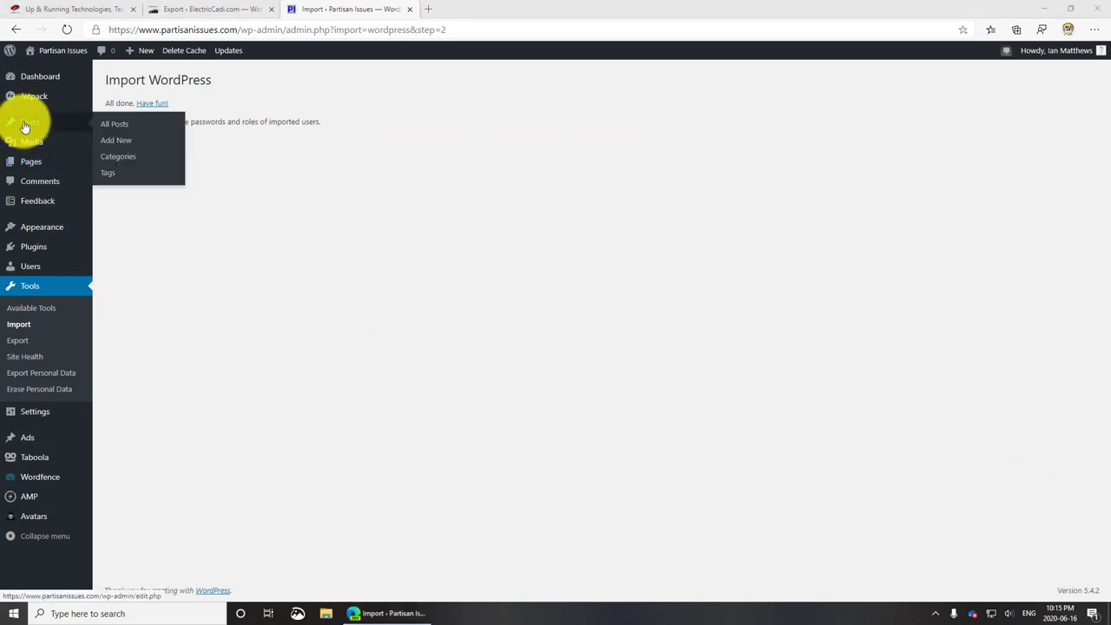
- Look through the list of all posts for the imported "Are GM's New Ultium Batteries The Cure For EV Sales & Market Domination?" and open it
{"action": "left_click", "coordinate": [25, 122]}
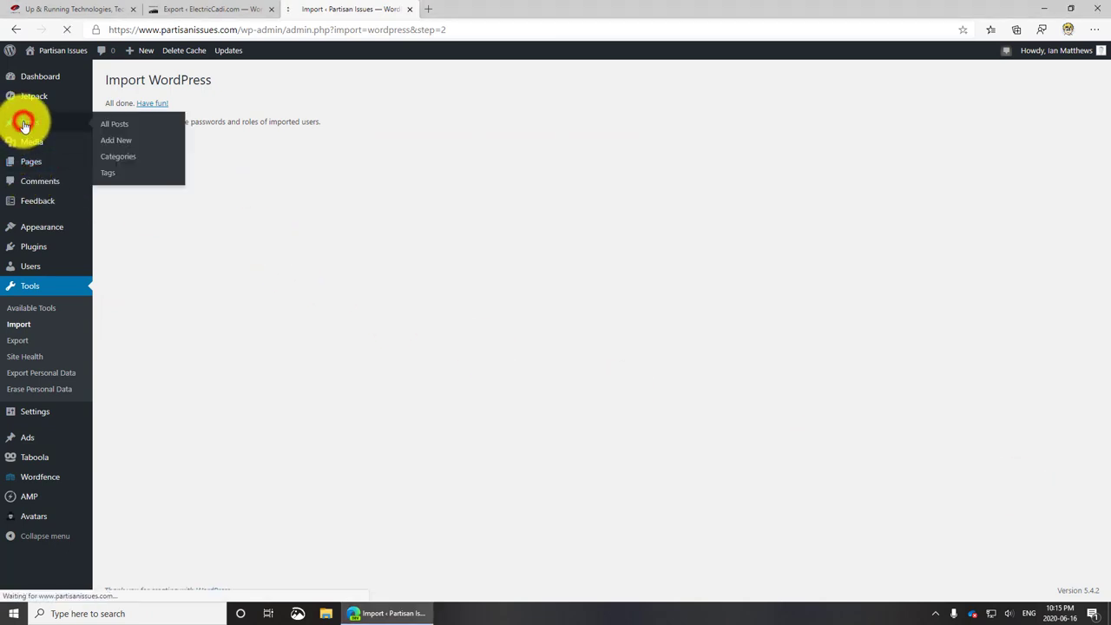
{"action": "left_click", "coordinate": [115, 125]}
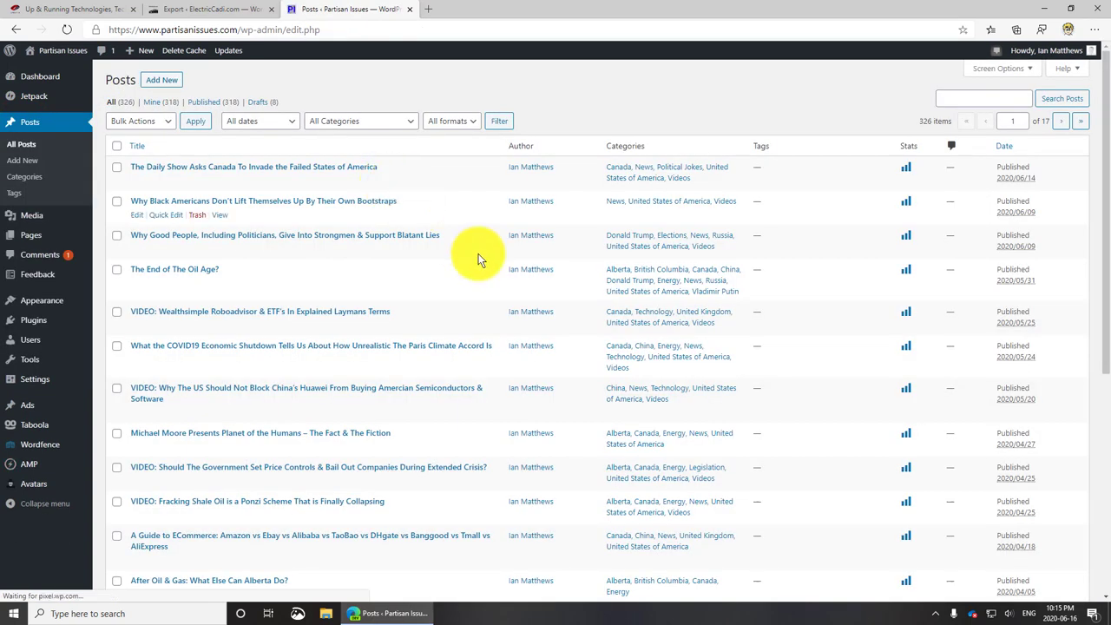
{"action": "scroll", "coordinate": [476, 284], "scroll_direction": "down", "scroll_amount": 5}
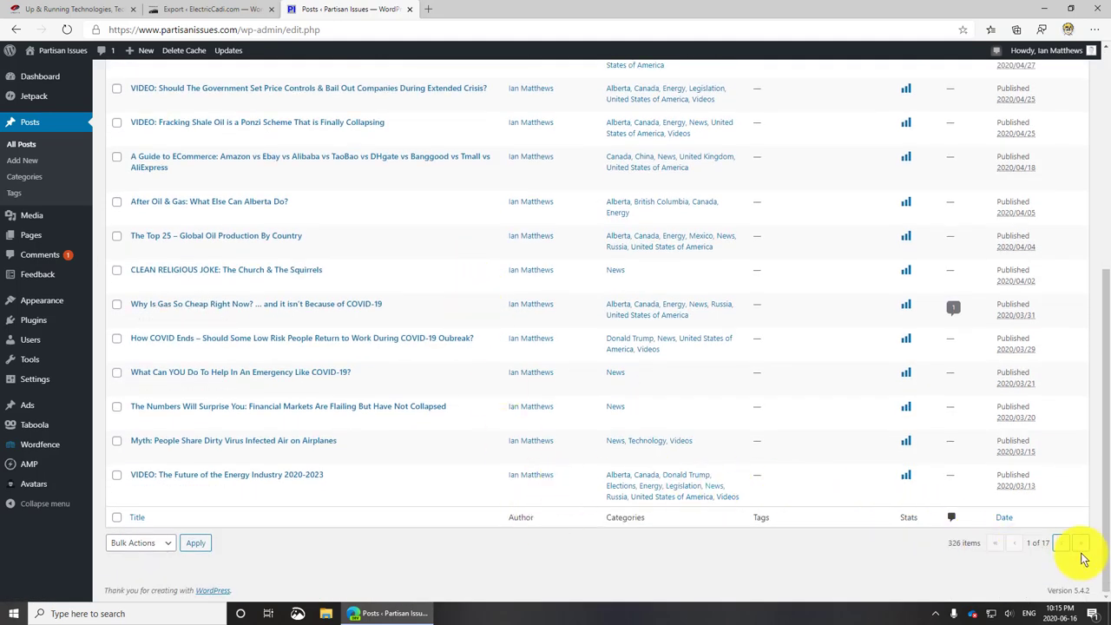
{"action": "left_click", "coordinate": [1062, 548]}
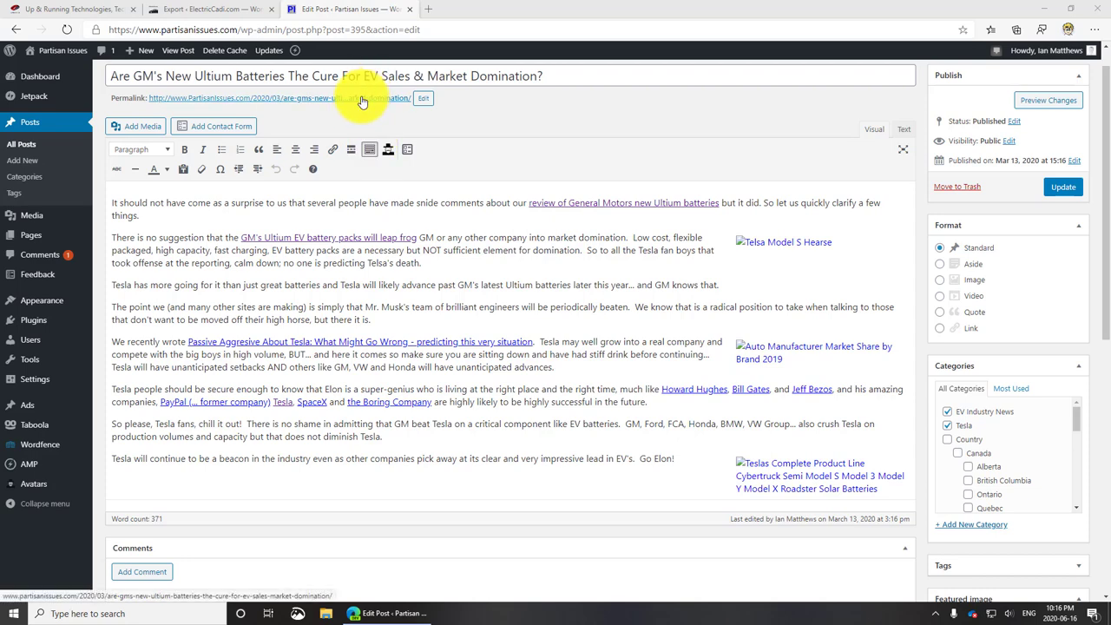
- Open the published page of the imported Ultium batteries post and examine its images and text
{"action": "scroll", "coordinate": [329, 100], "scroll_direction": "up", "scroll_amount": 1}
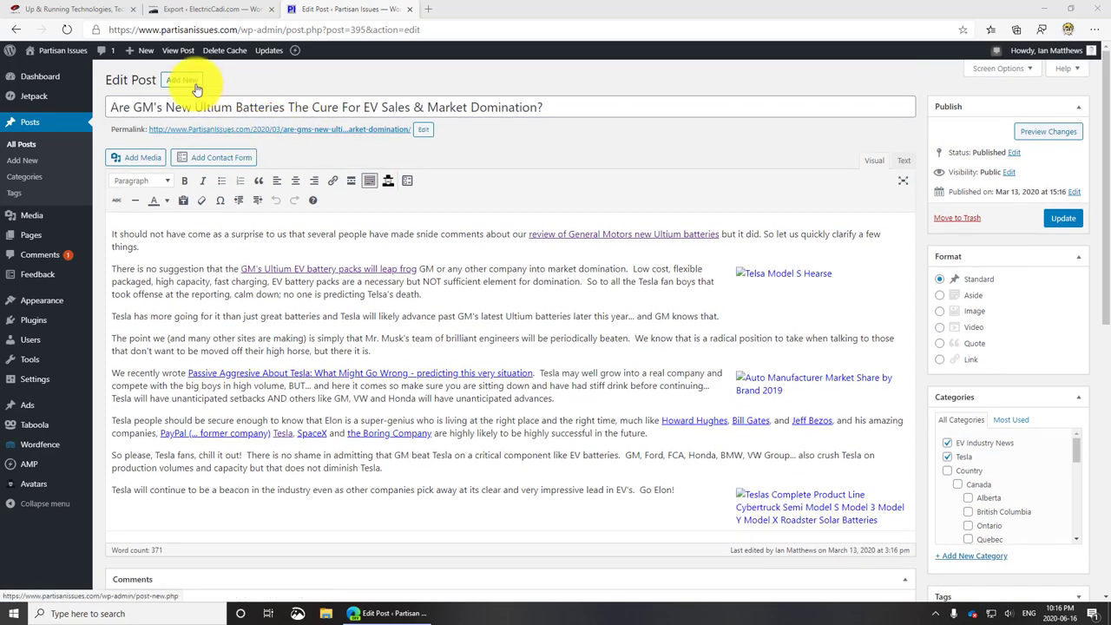
{"action": "left_click", "coordinate": [236, 130]}
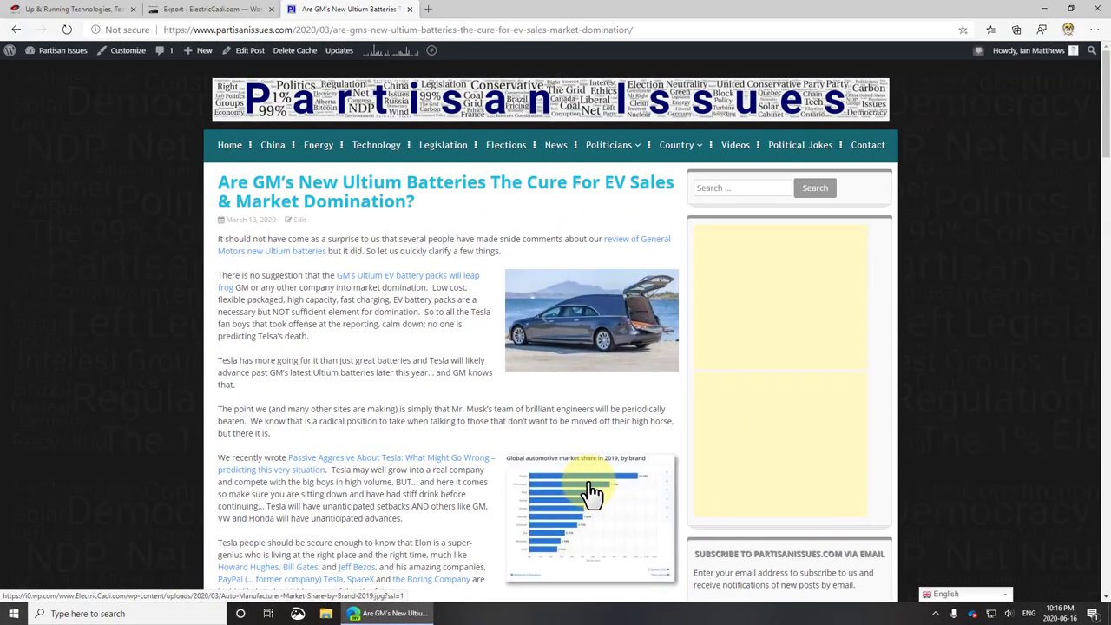
{"action": "scroll", "coordinate": [590, 491], "scroll_direction": "down", "scroll_amount": 3}
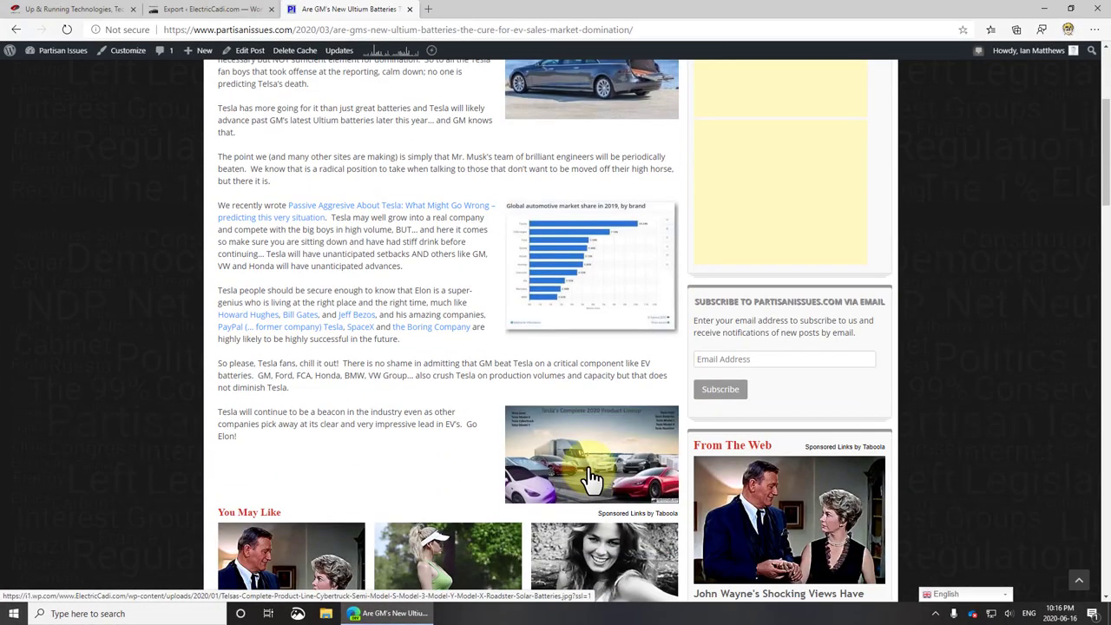
{"action": "scroll", "coordinate": [590, 479], "scroll_direction": "up", "scroll_amount": 3}
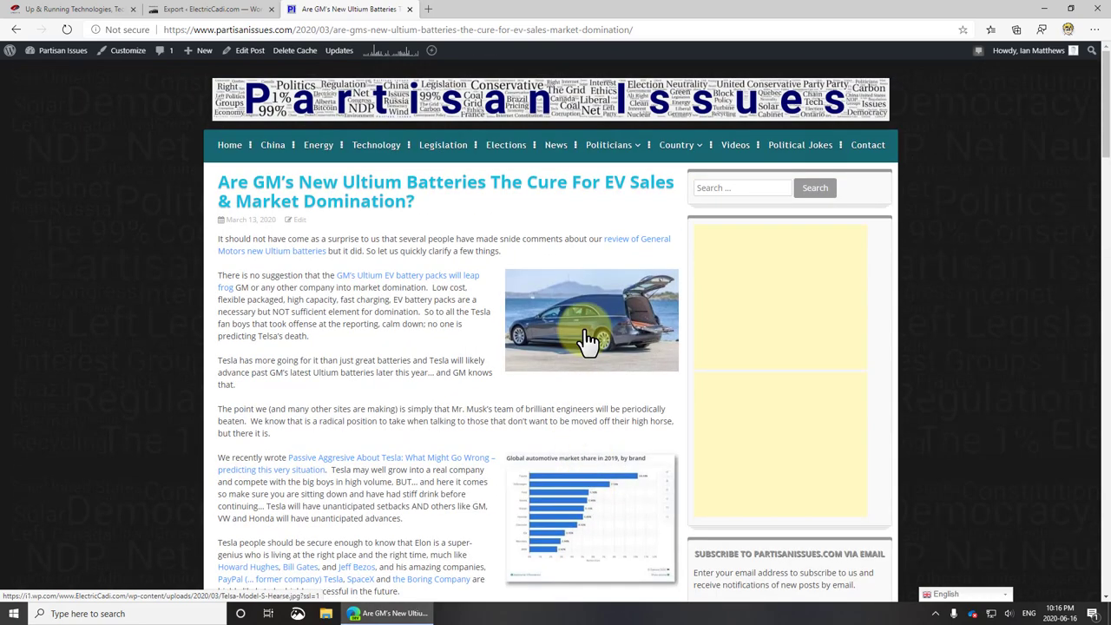
{"action": "scroll", "coordinate": [594, 512], "scroll_direction": "down", "scroll_amount": 3}
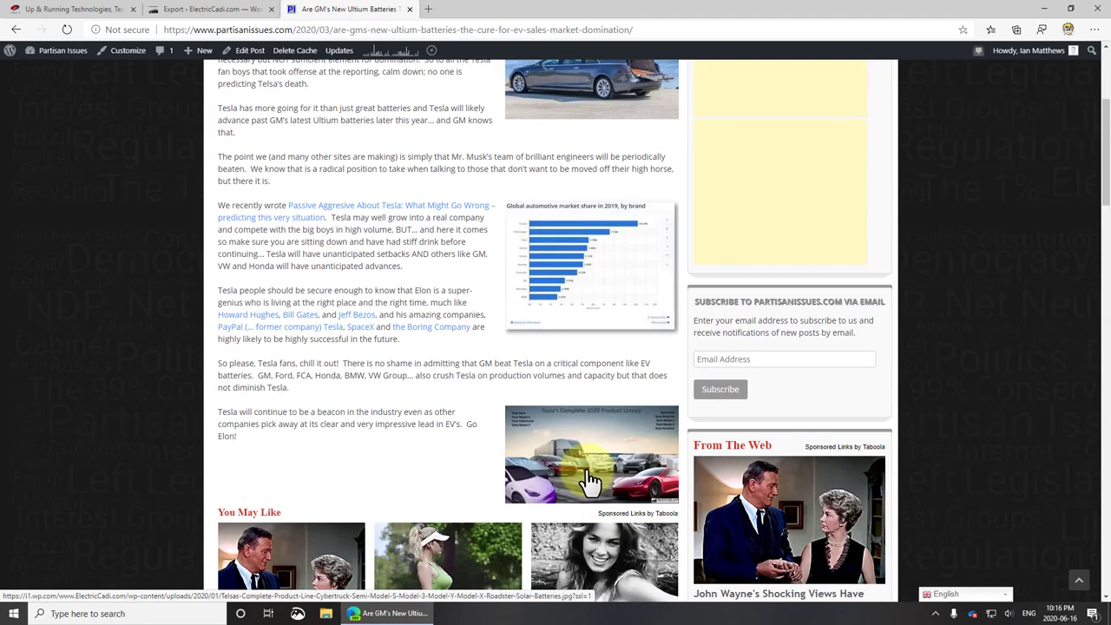
{"action": "scroll", "coordinate": [590, 479], "scroll_direction": "up", "scroll_amount": 3}
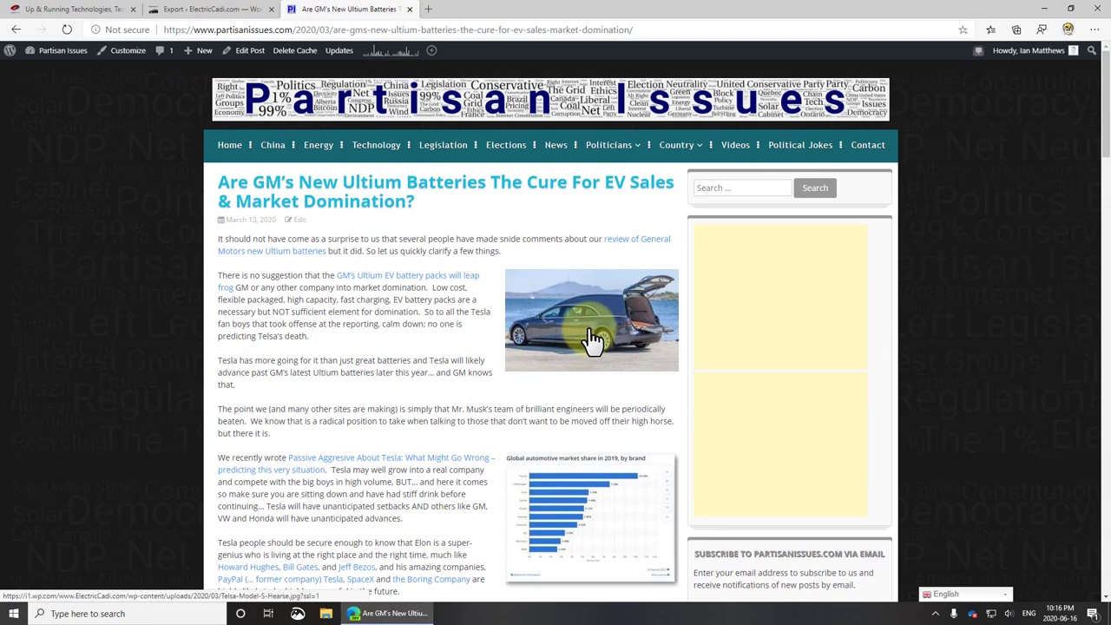
{"action": "mouse_move", "coordinate": [69, 61]}
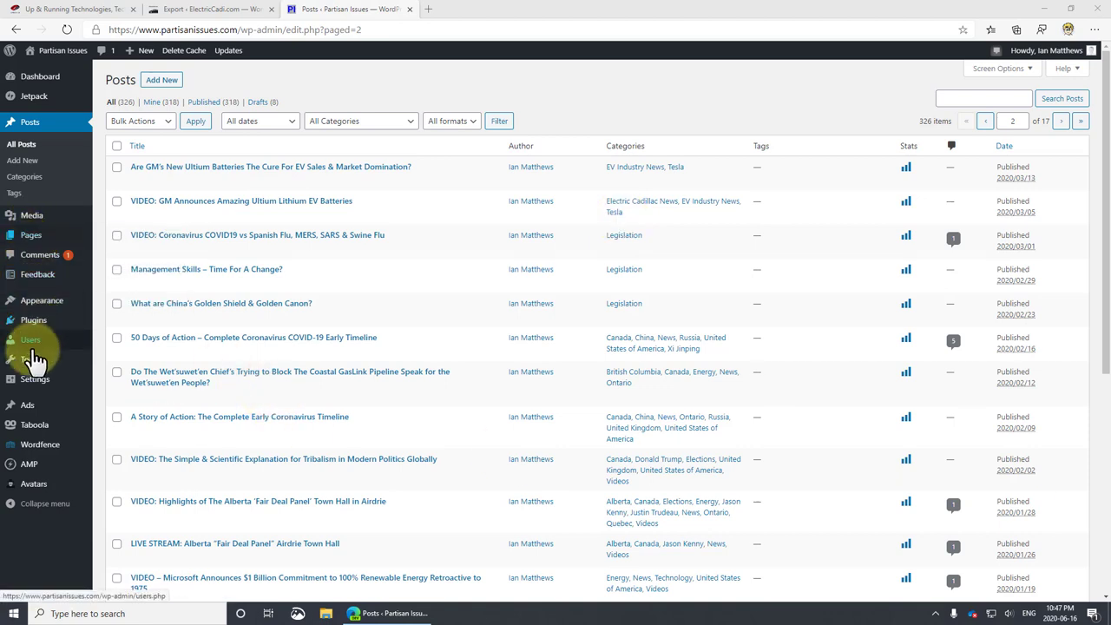
- Search for new plugins with "bulk move", and install and activate the Bulk Move plugin
{"action": "mouse_move", "coordinate": [33, 321]}
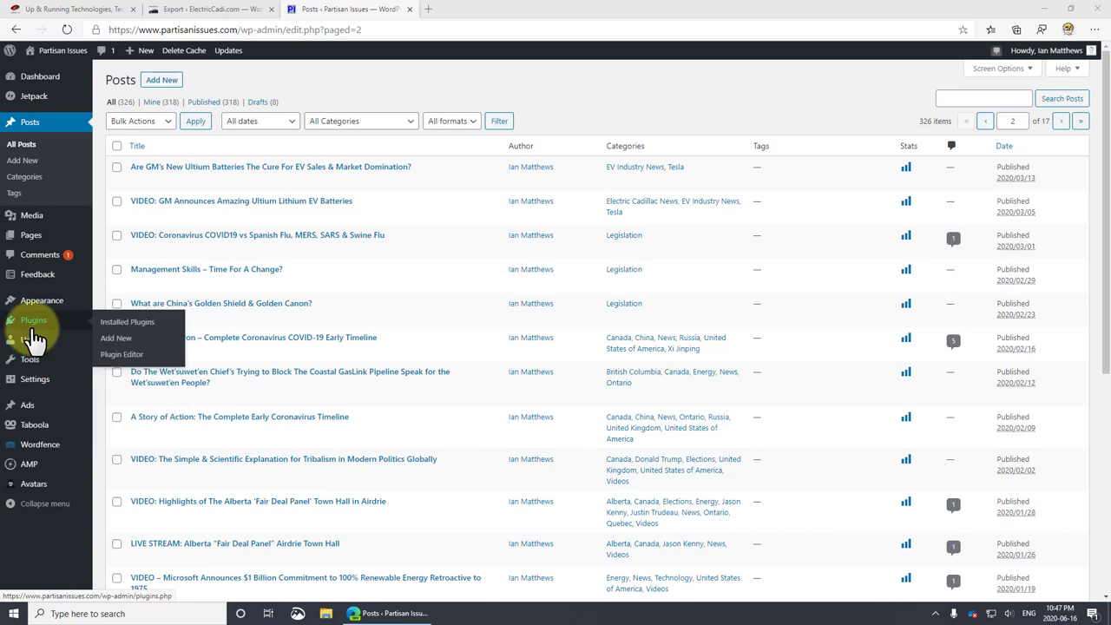
{"action": "left_click", "coordinate": [122, 348]}
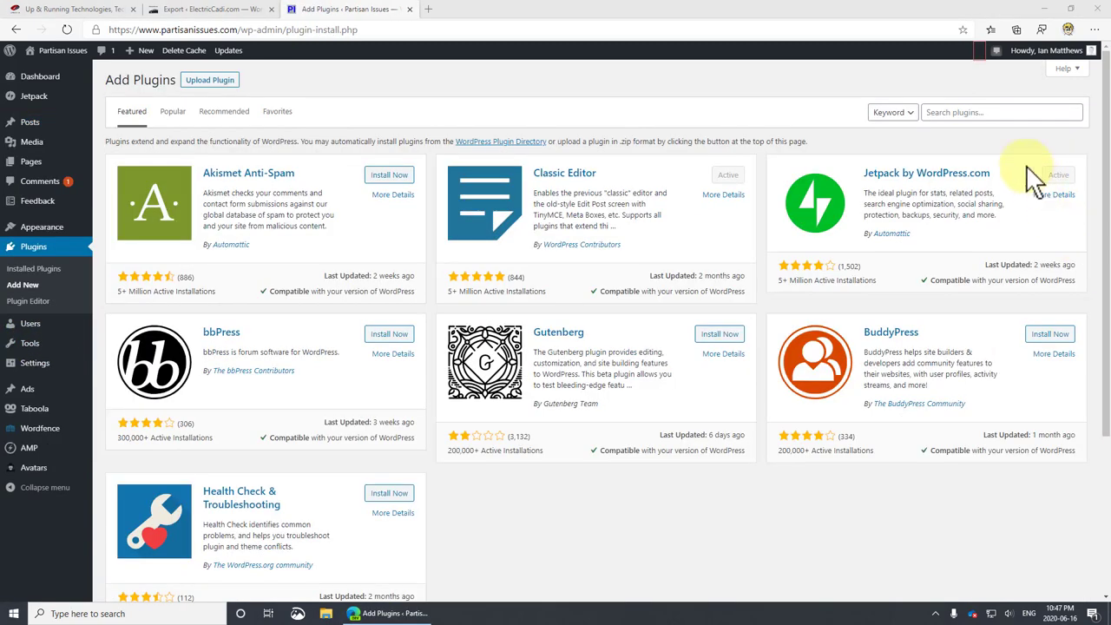
{"action": "left_click", "coordinate": [956, 113]}
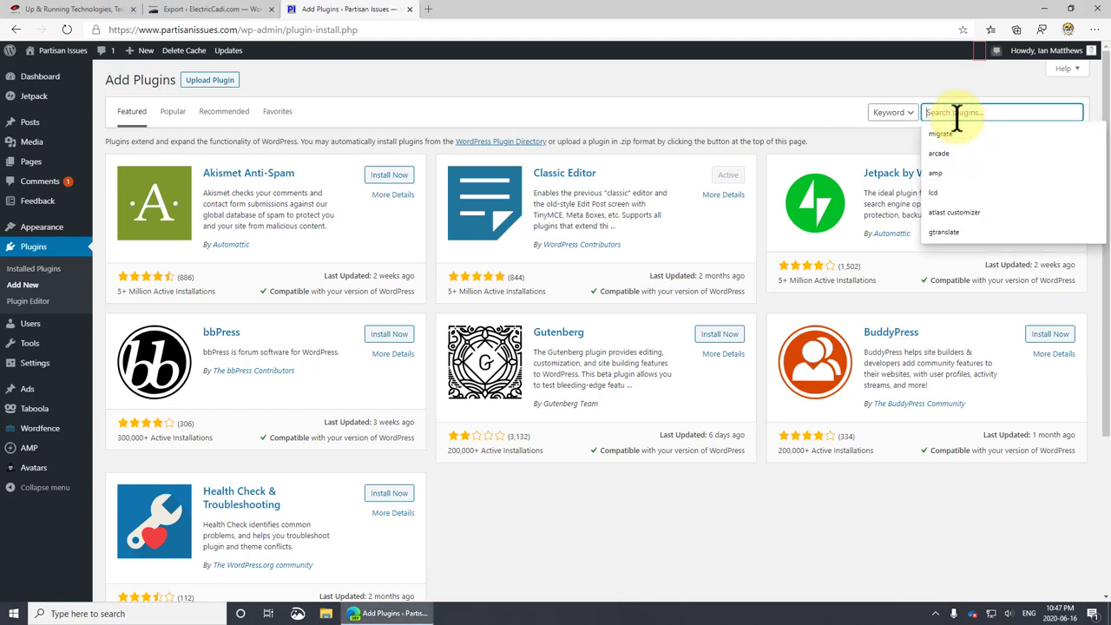
{"action": "type", "text": "bulk move"}
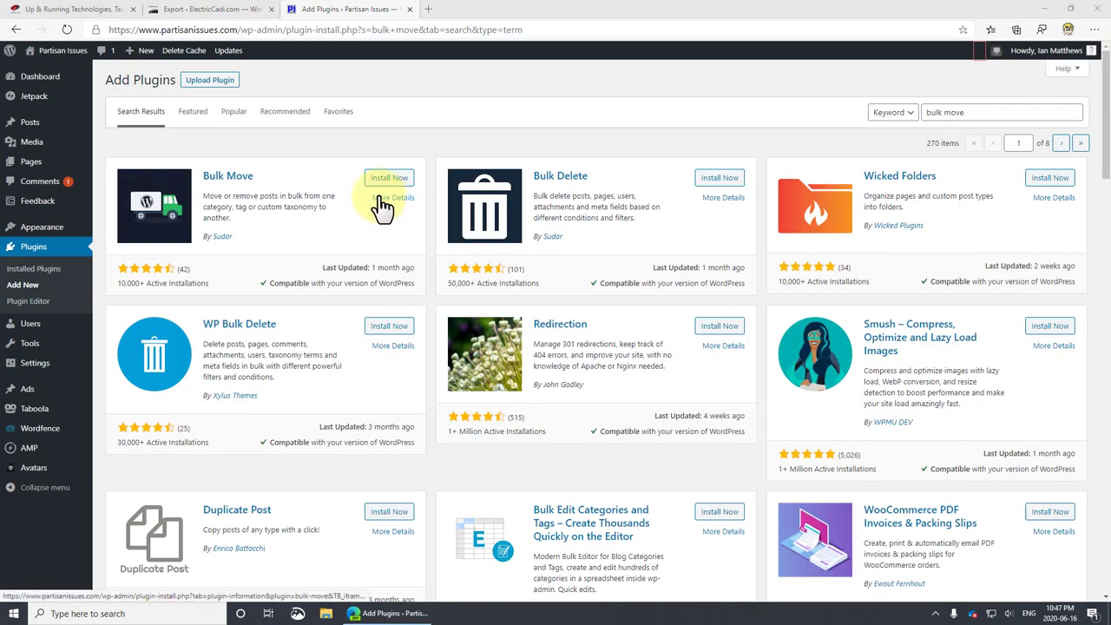
{"action": "left_click", "coordinate": [386, 181]}
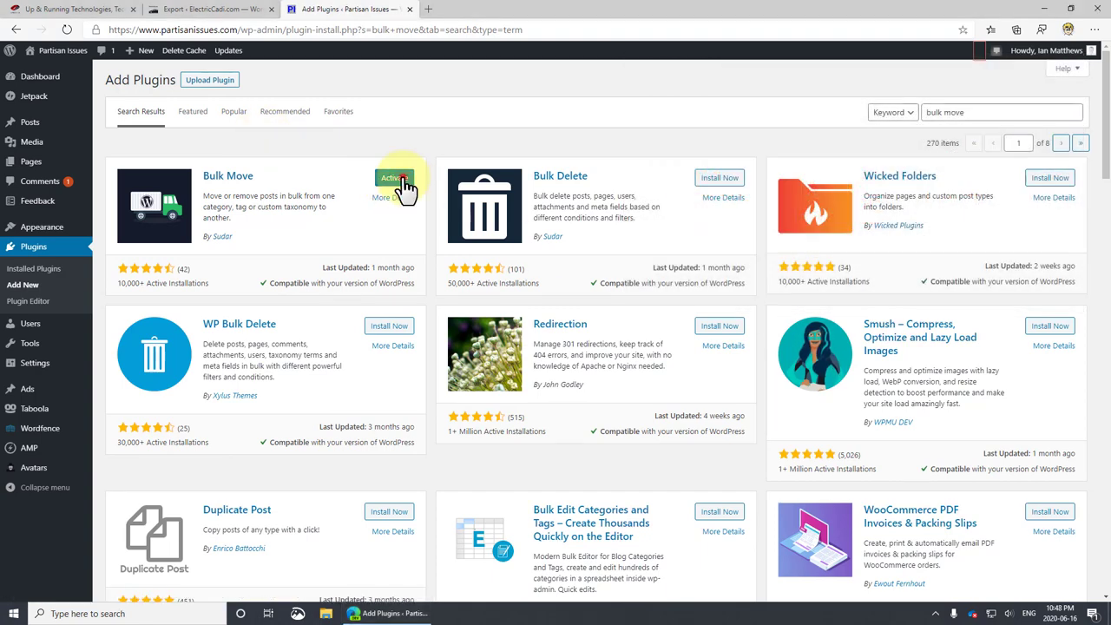
{"action": "left_click", "coordinate": [395, 178]}
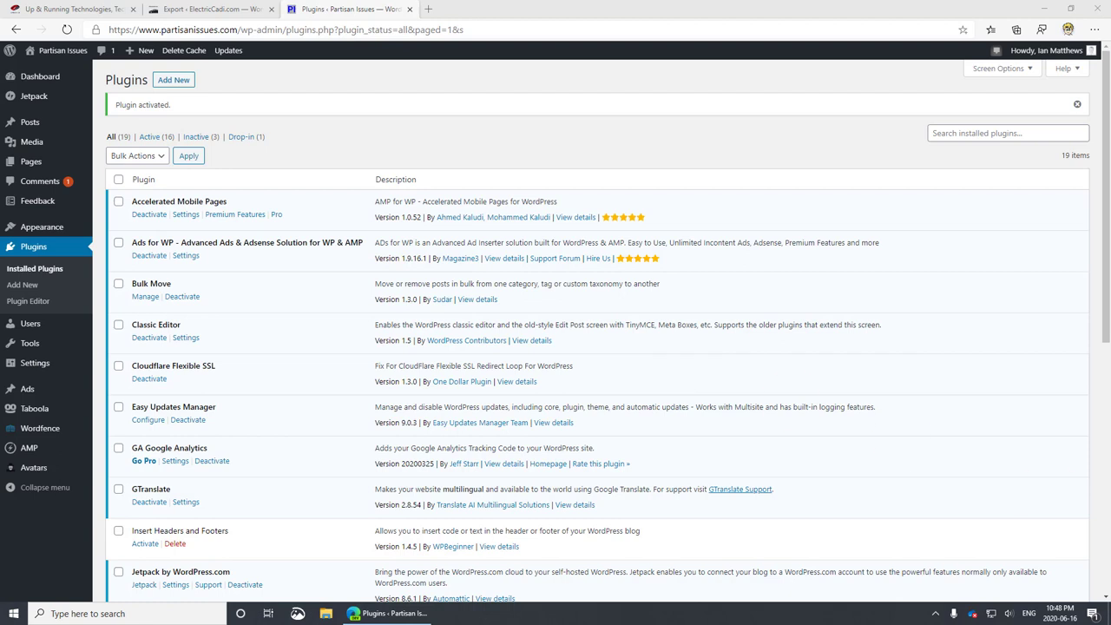
- Bulk move by category all posts from Electric Cadillac News to EV Industry News
{"action": "mouse_move", "coordinate": [21, 345]}
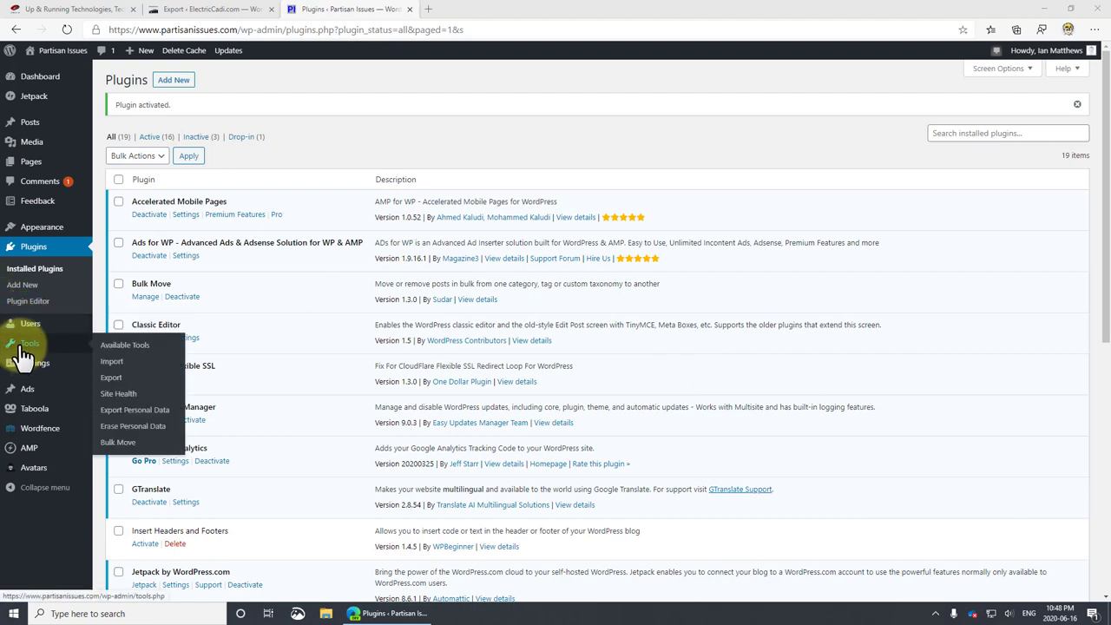
{"action": "left_click", "coordinate": [139, 442]}
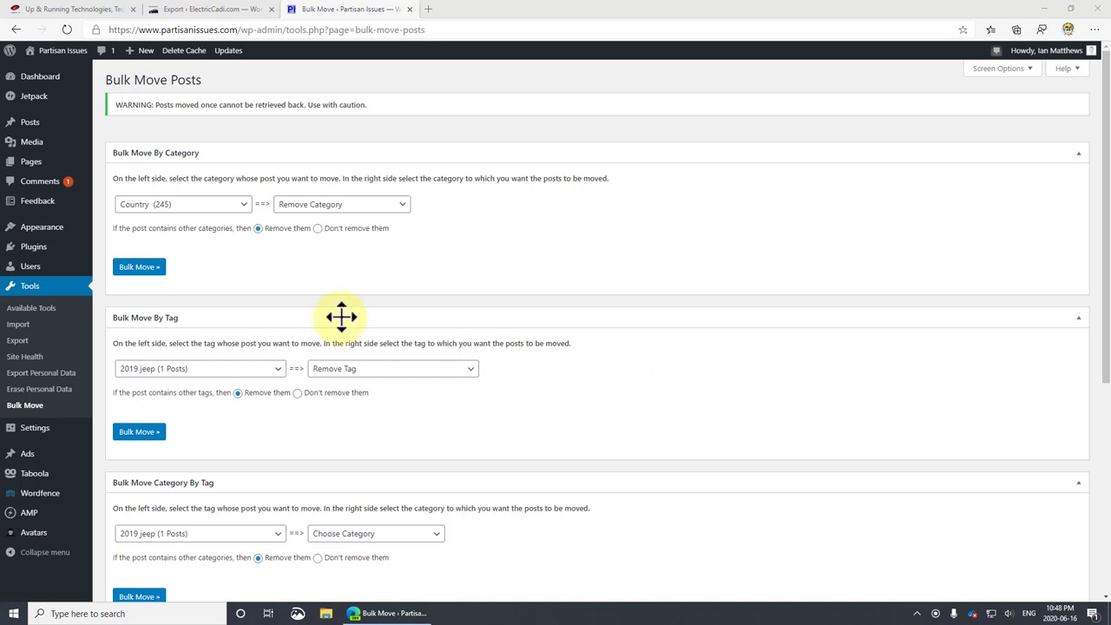
{"action": "left_click", "coordinate": [244, 208]}
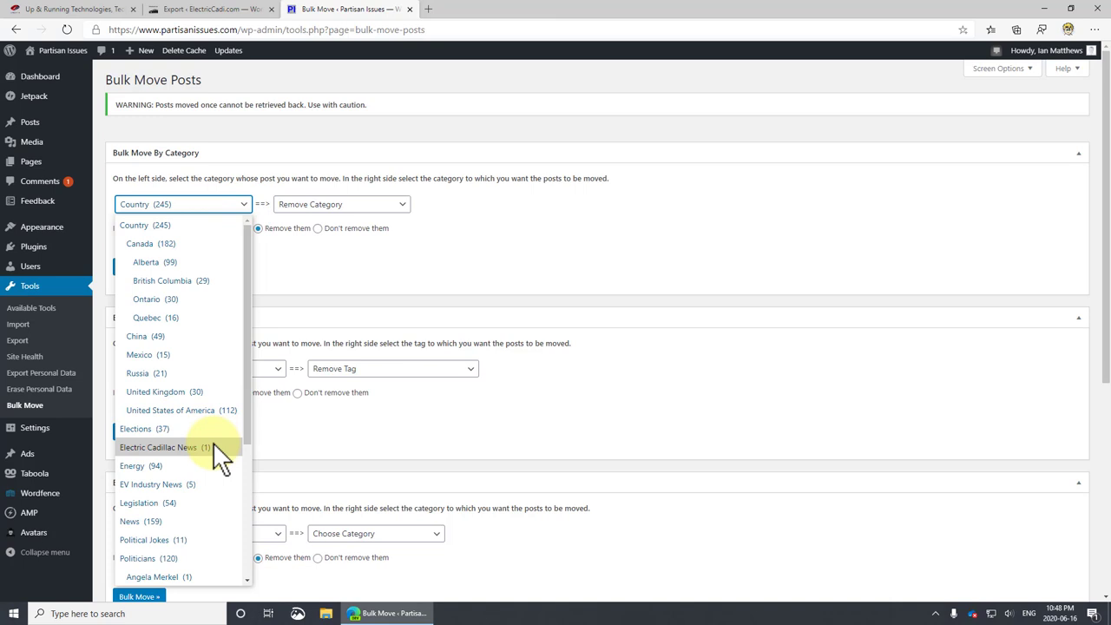
{"action": "left_click", "coordinate": [212, 444]}
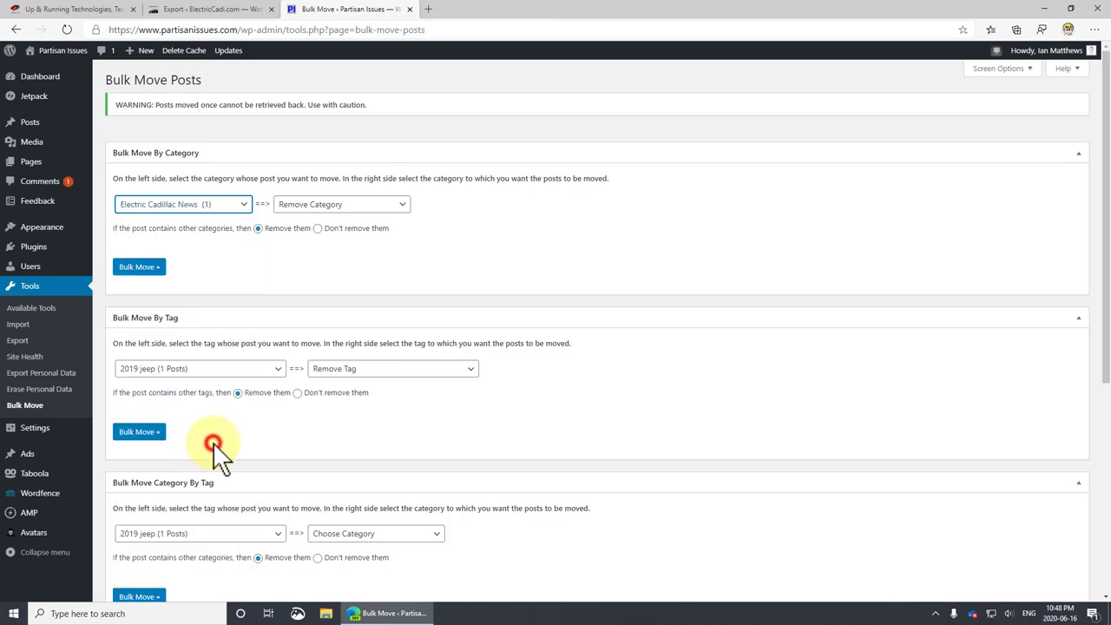
{"action": "left_click", "coordinate": [404, 208]}
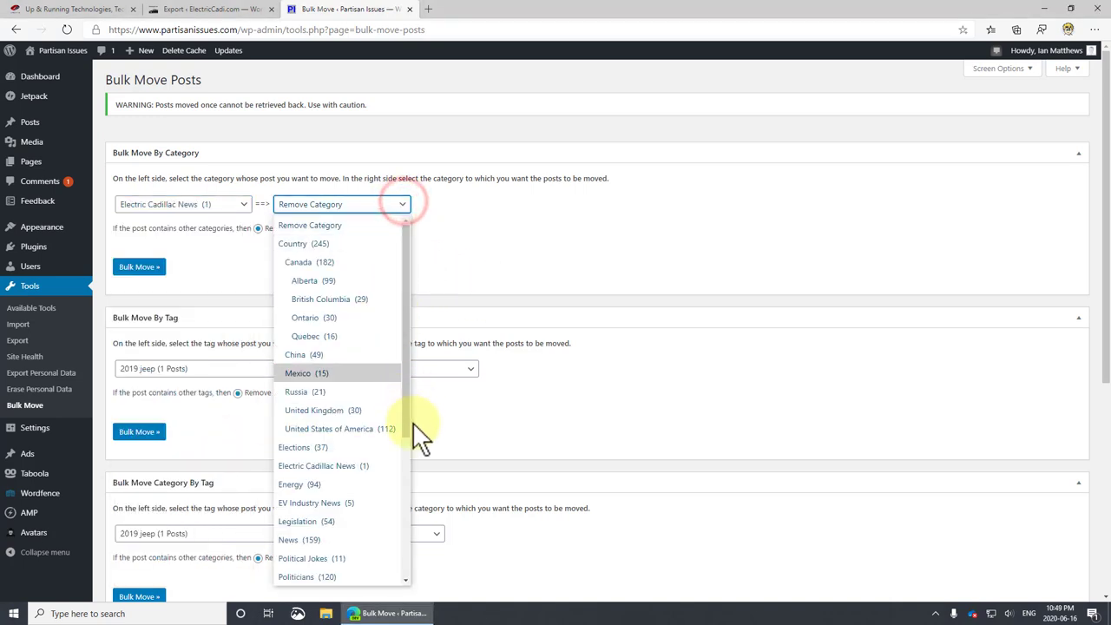
{"action": "left_click", "coordinate": [343, 502]}
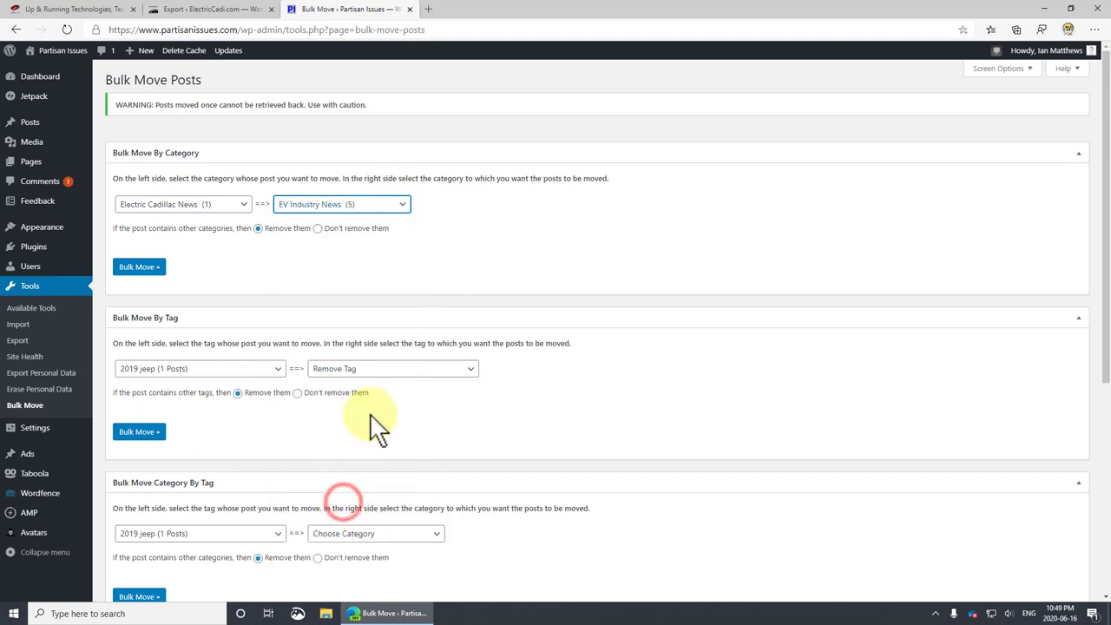
{"action": "left_click", "coordinate": [137, 270]}
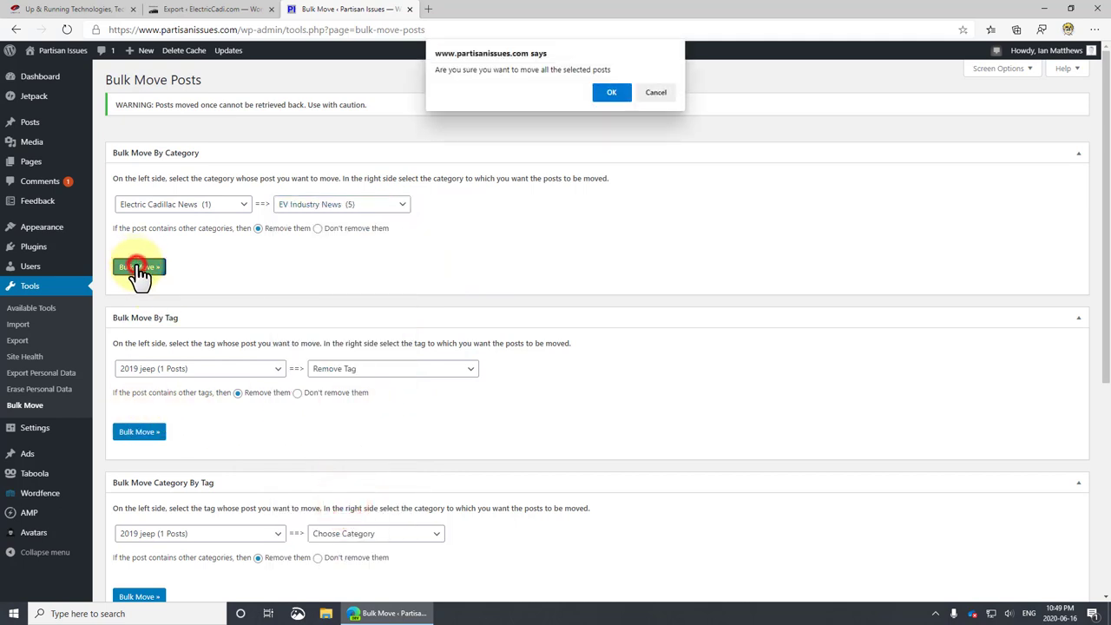
{"action": "left_click", "coordinate": [610, 93]}
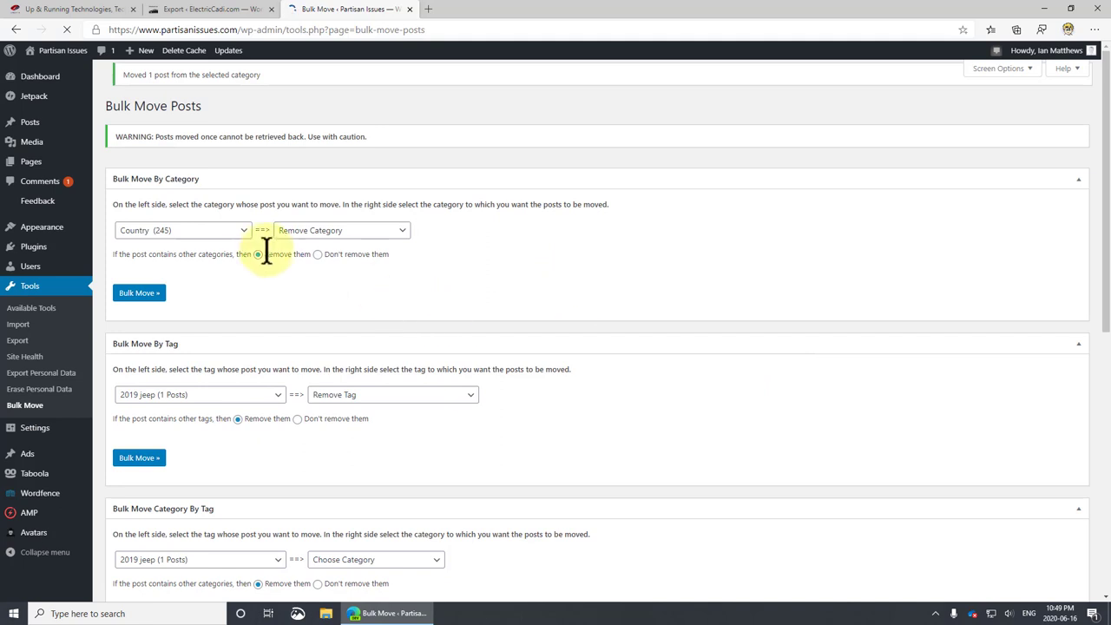
- Bulk move by category all posts from Tesla to EV Industry News
{"action": "left_click", "coordinate": [232, 233]}
{"action": "left_click_drag", "start_coordinate": [249, 308], "coordinate": [248, 447]}
{"action": "scroll", "coordinate": [186, 582], "scroll_direction": "down", "scroll_amount": 1}
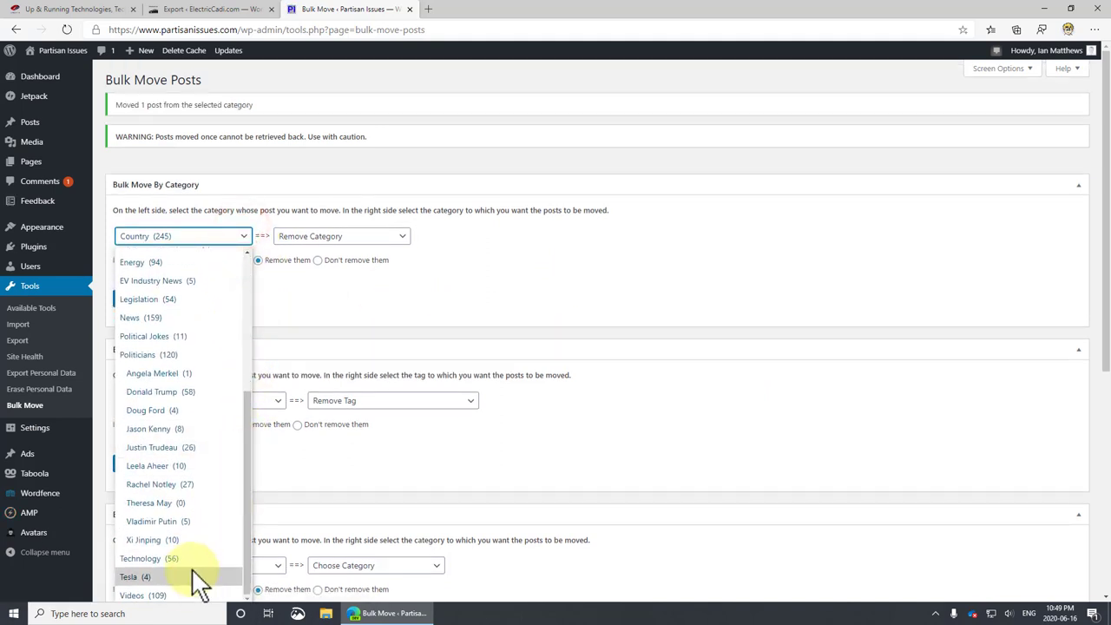
{"action": "left_click", "coordinate": [174, 579]}
{"action": "left_click", "coordinate": [401, 237]}
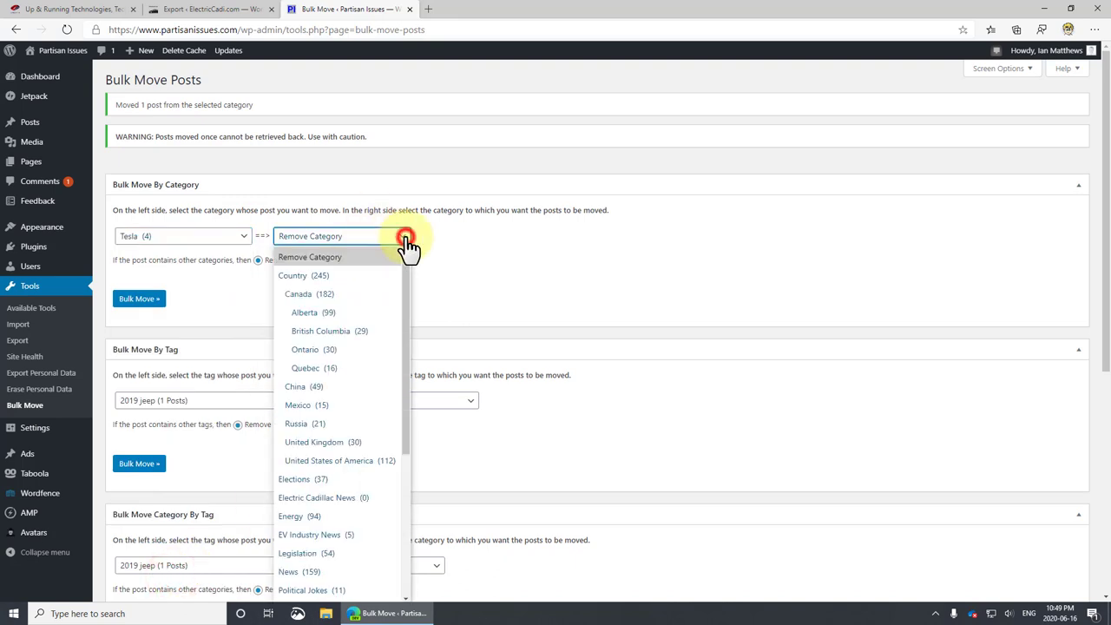
{"action": "left_click", "coordinate": [379, 532]}
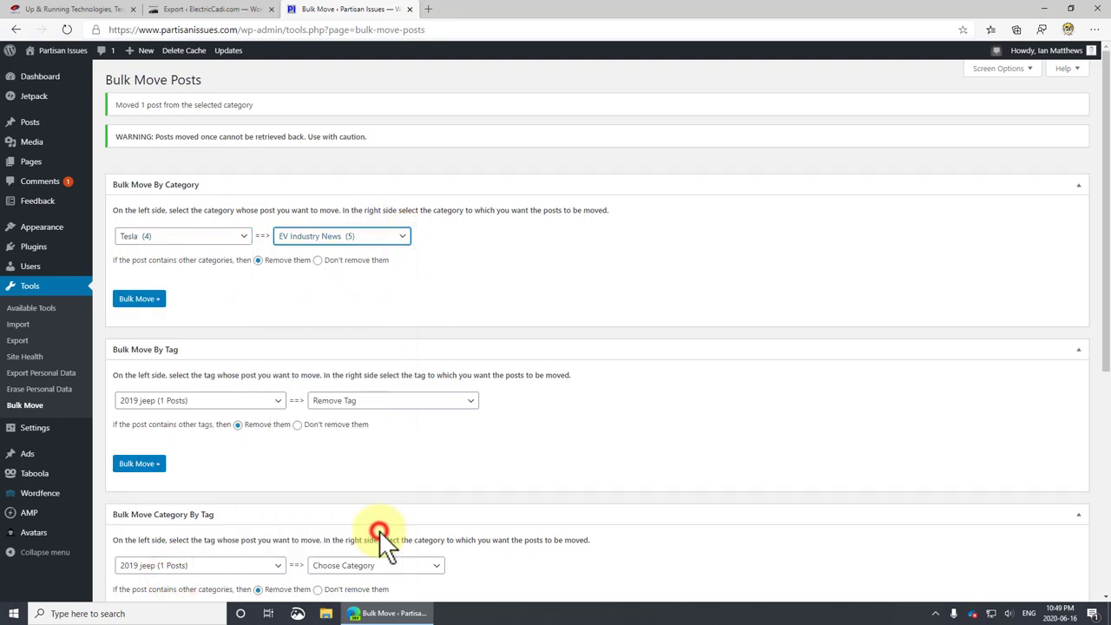
{"action": "left_click", "coordinate": [146, 310]}
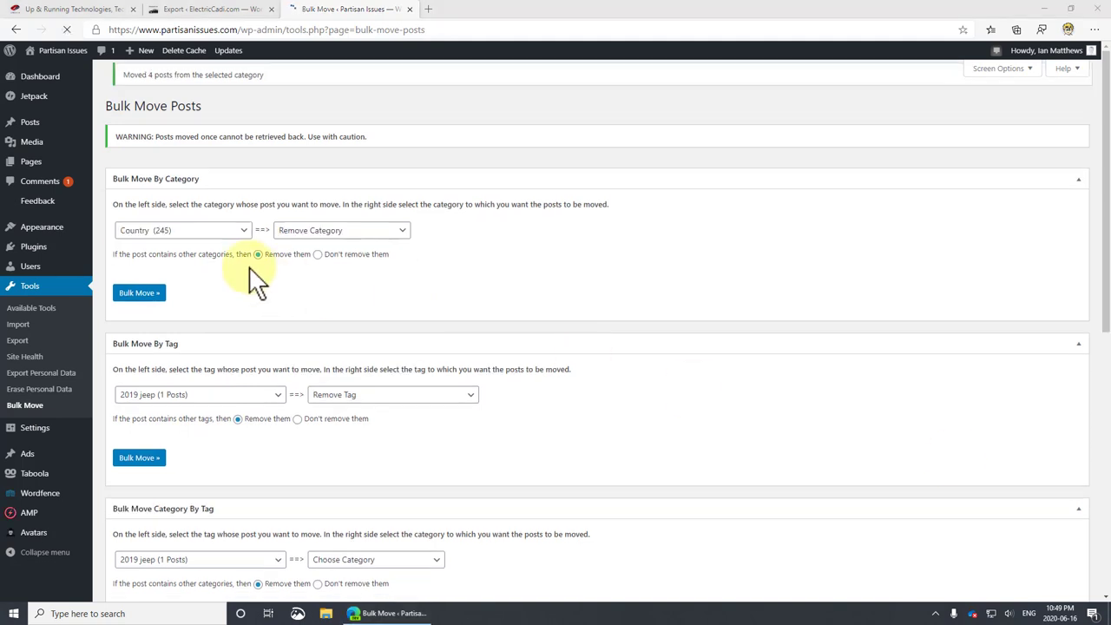
- Run a bulk move by category on Tesla with Remove Category as the target
{"action": "left_click", "coordinate": [244, 230]}
{"action": "left_click_drag", "start_coordinate": [250, 291], "coordinate": [244, 453]}
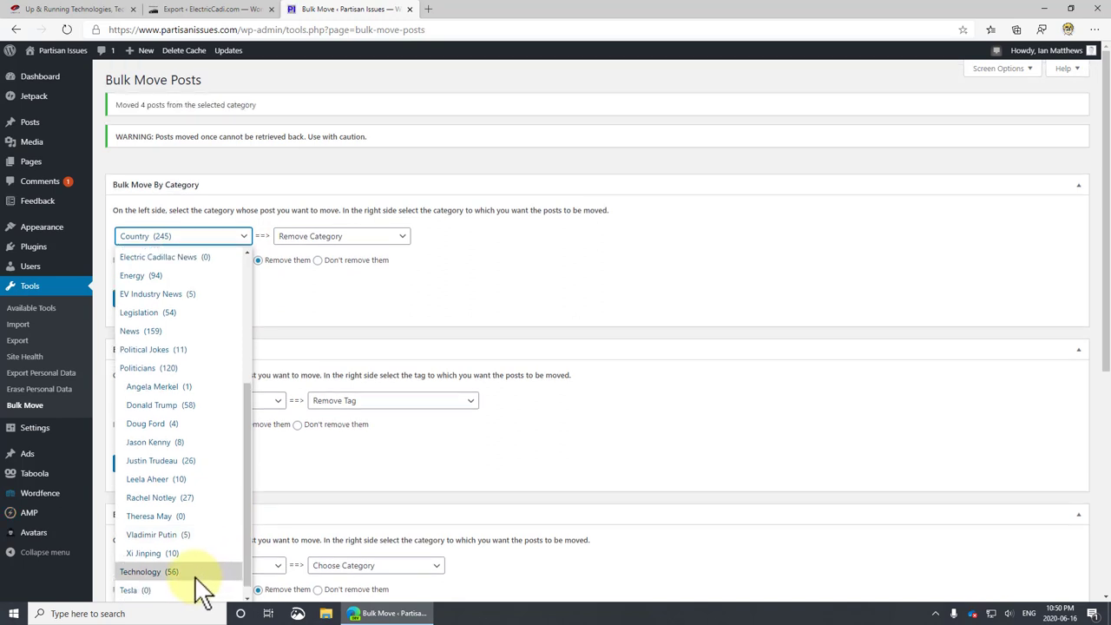
{"action": "left_click", "coordinate": [139, 590]}
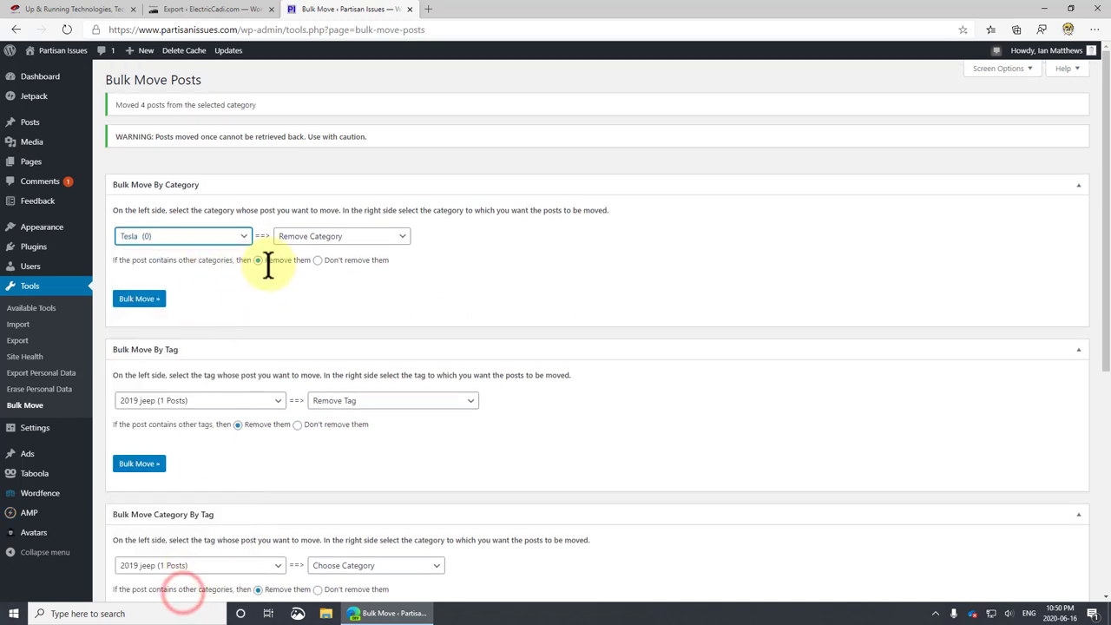
{"action": "left_click", "coordinate": [140, 299]}
{"action": "left_click", "coordinate": [607, 92]}
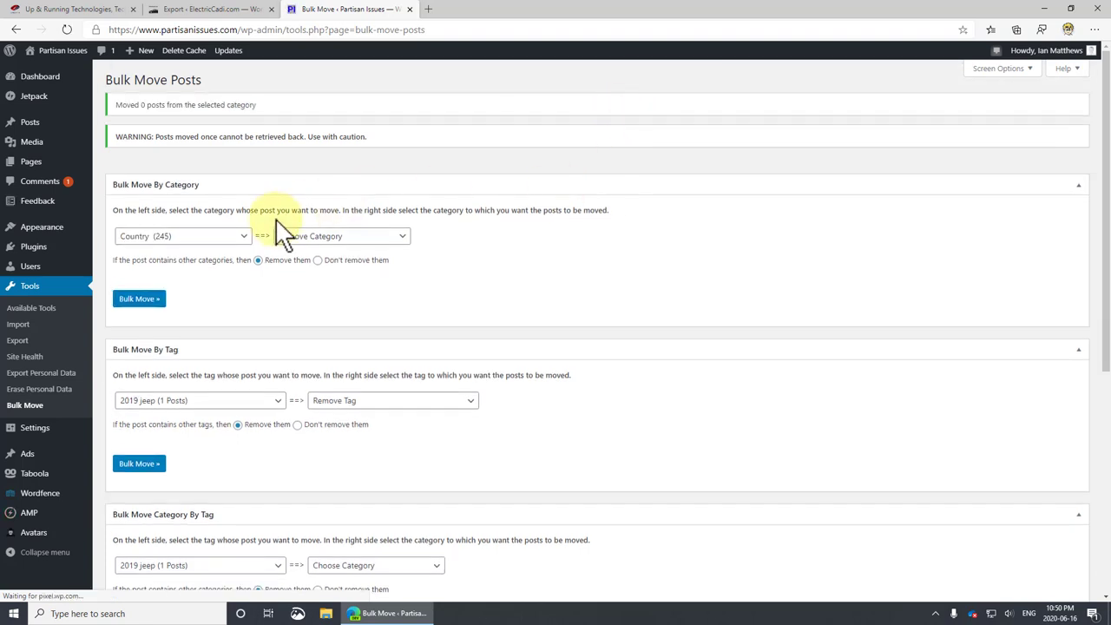
- Run a bulk move by category on Electric Cadillac News with Remove Category as the target
{"action": "left_click", "coordinate": [245, 236]}
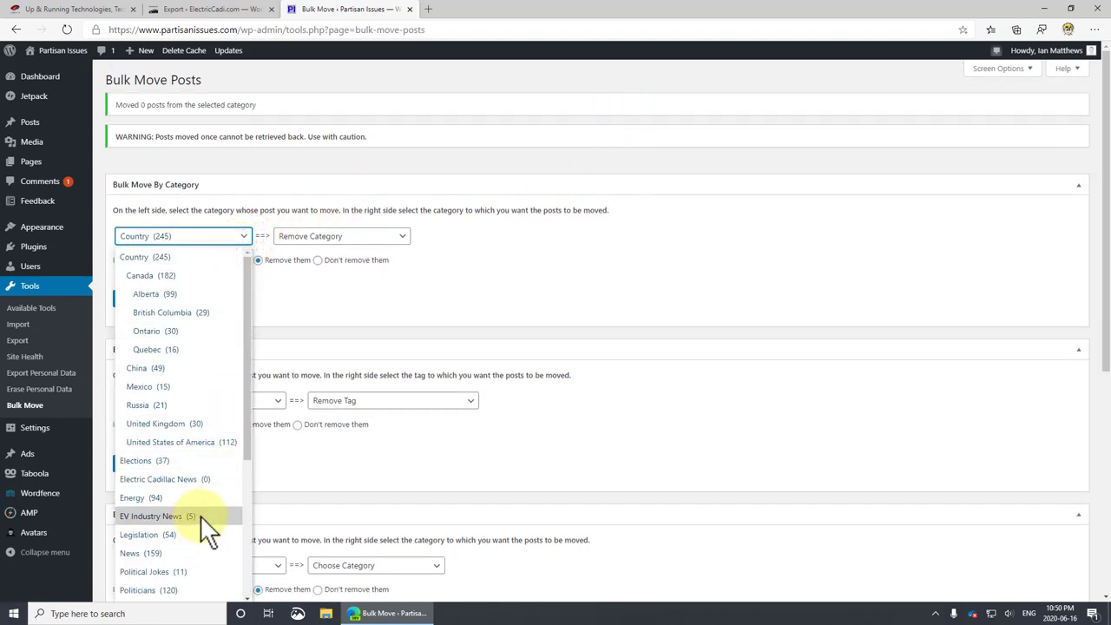
{"action": "left_click", "coordinate": [196, 479]}
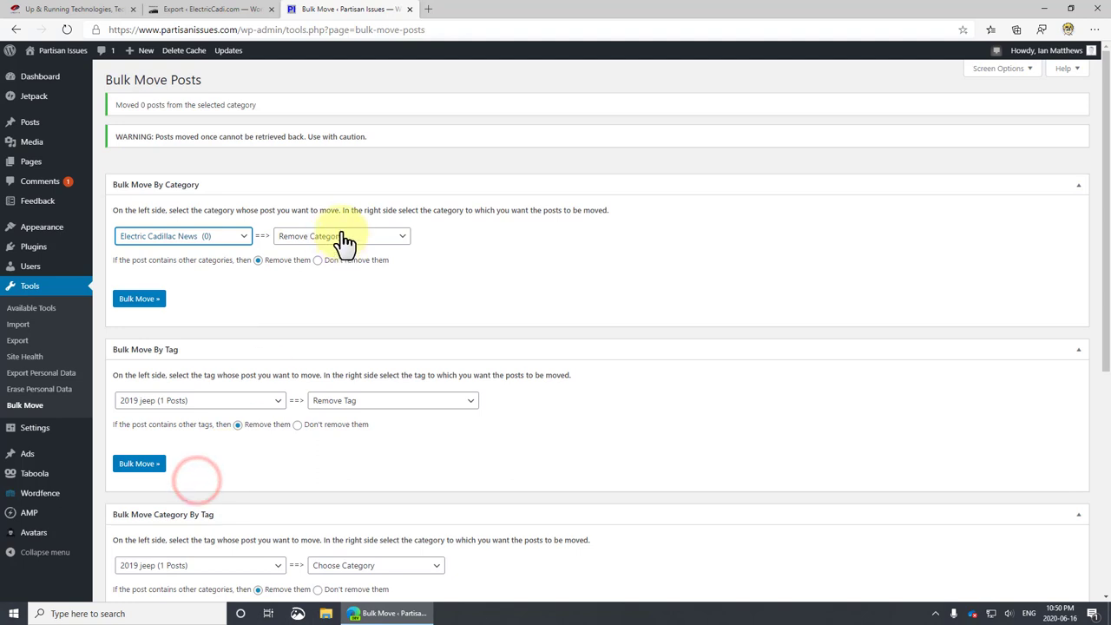
{"action": "left_click", "coordinate": [134, 299]}
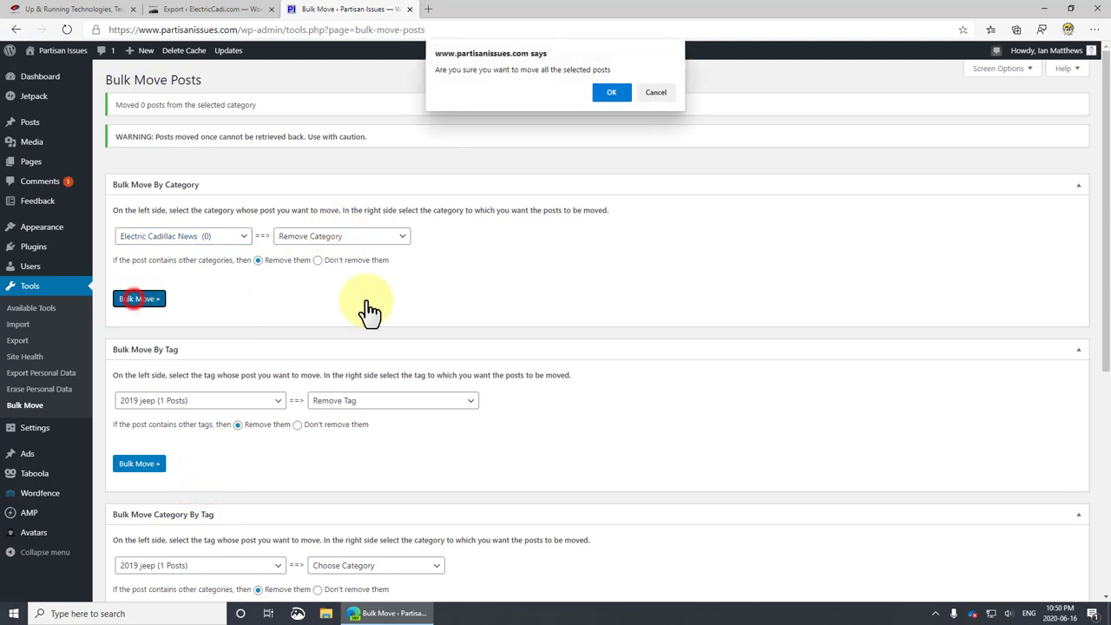
{"action": "left_click", "coordinate": [614, 94]}
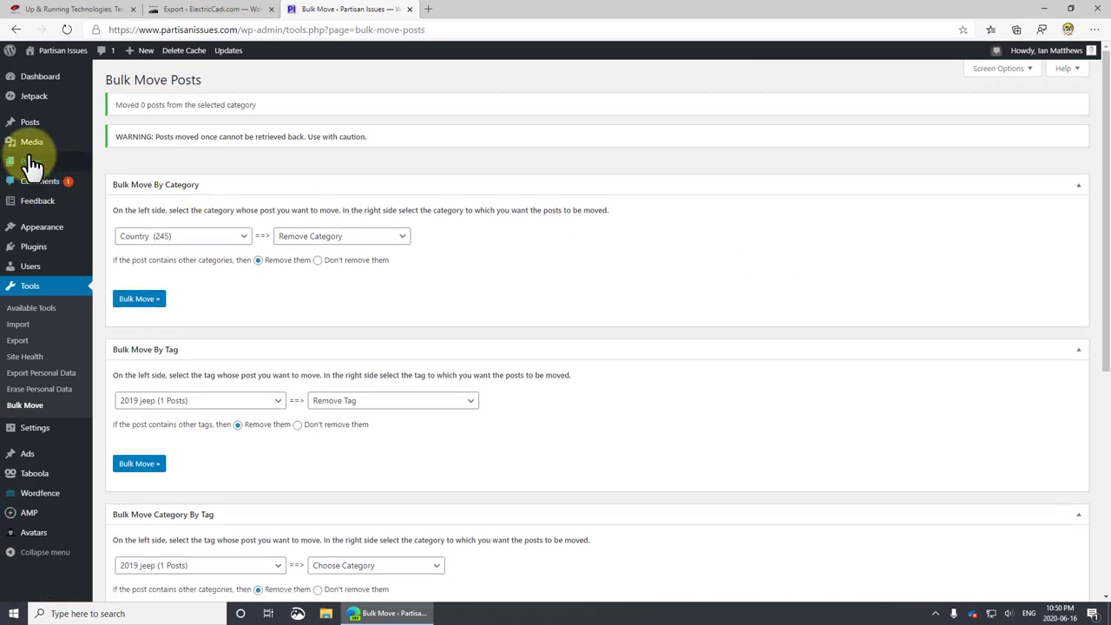
- Look through the first page of the list of all posts and go to its second page
{"action": "mouse_move", "coordinate": [30, 126]}
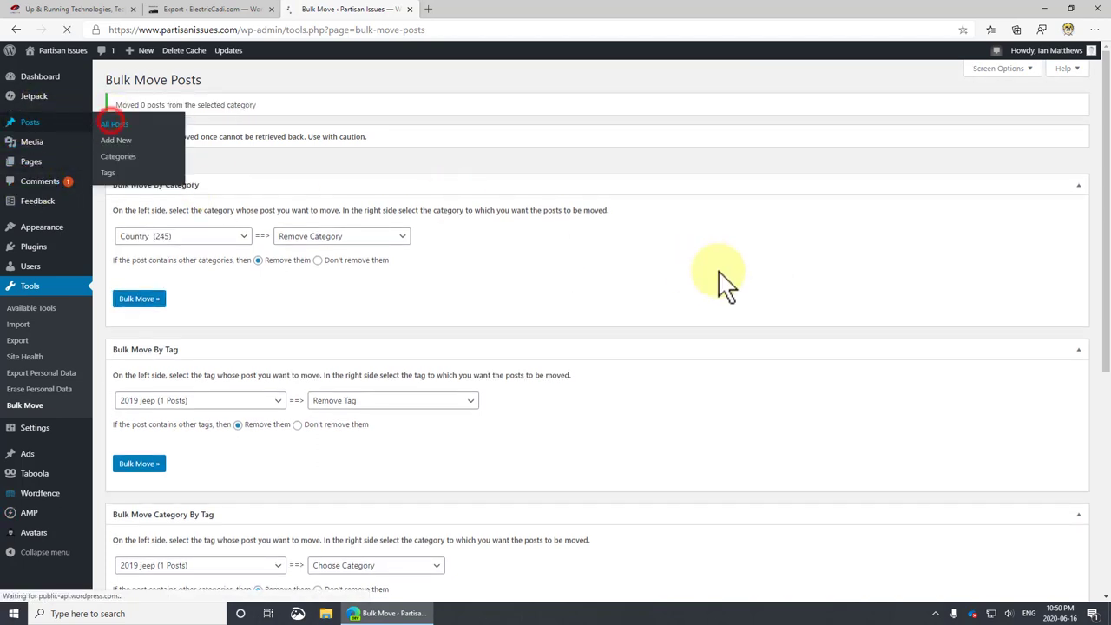
{"action": "left_click", "coordinate": [108, 125]}
{"action": "scroll", "coordinate": [742, 432], "scroll_direction": "down", "scroll_amount": 3}
{"action": "scroll", "coordinate": [742, 431], "scroll_direction": "down", "scroll_amount": 5}
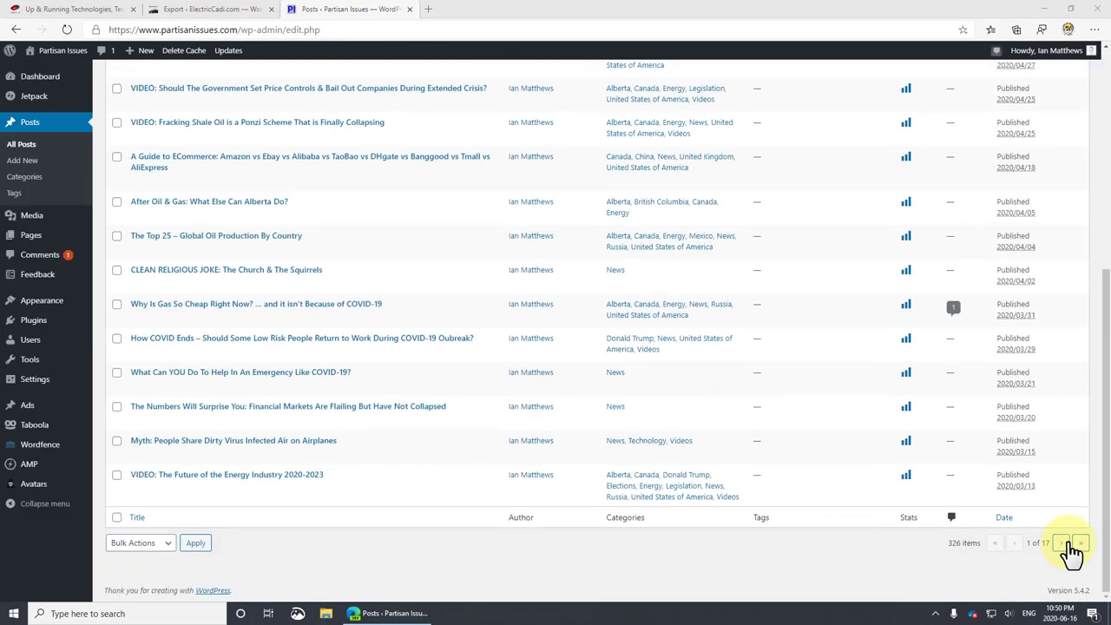
{"action": "left_click", "coordinate": [1062, 543]}
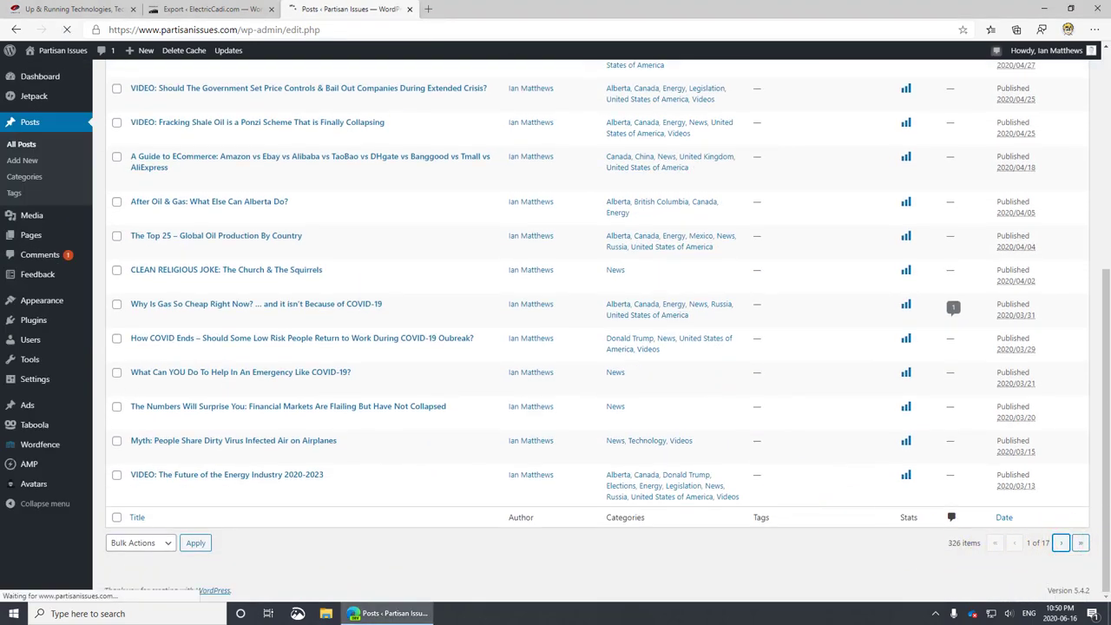